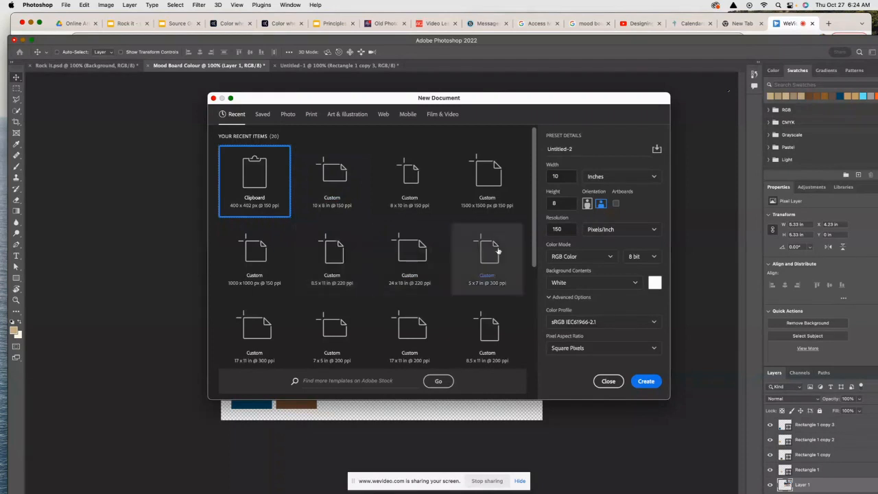
Step: Create a new document named Colour Scheme, 10 inches wide by 7 inches high at 150 pixels/inch
double_click(567, 202)
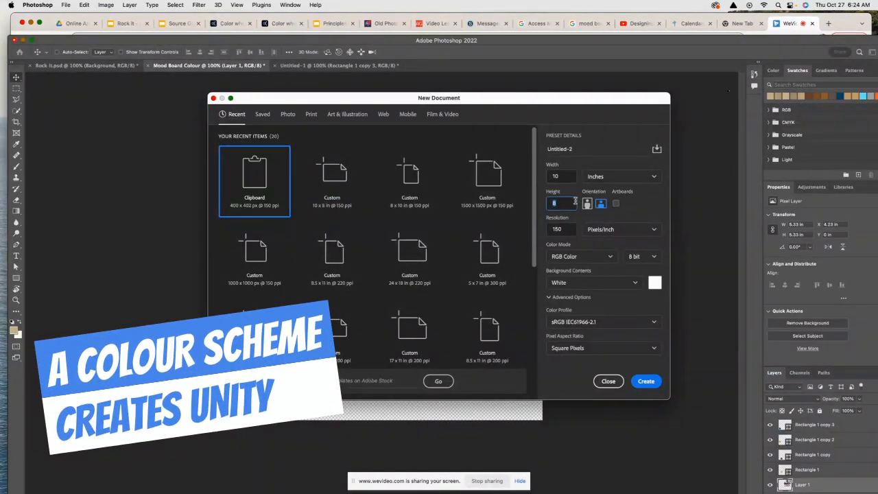
type("7")
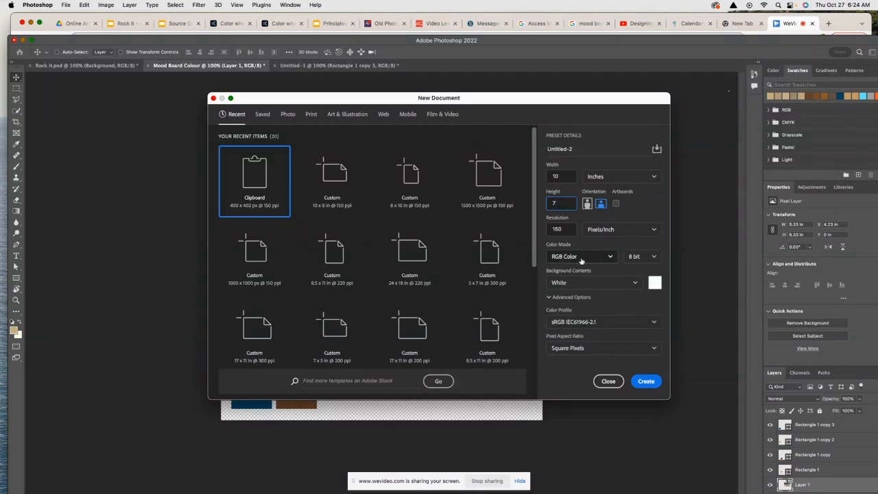
left_click_drag(579, 148, 538, 149)
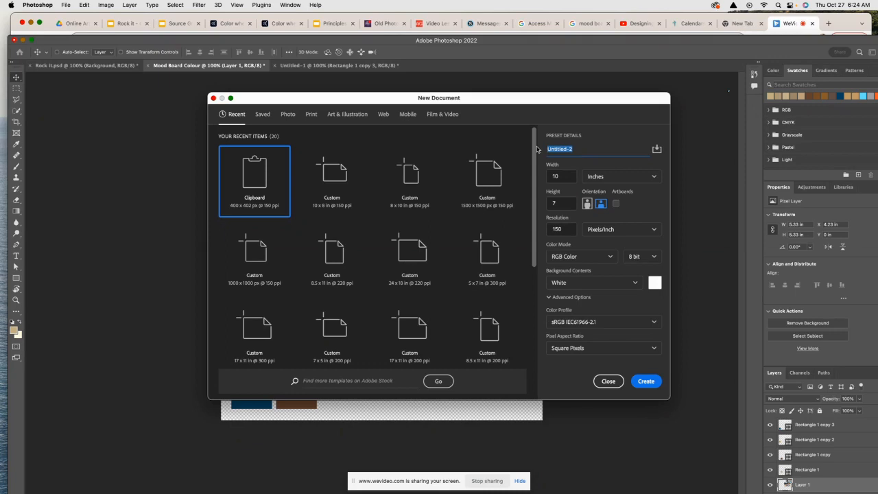
type("colour Scheme")
left_click(654, 385)
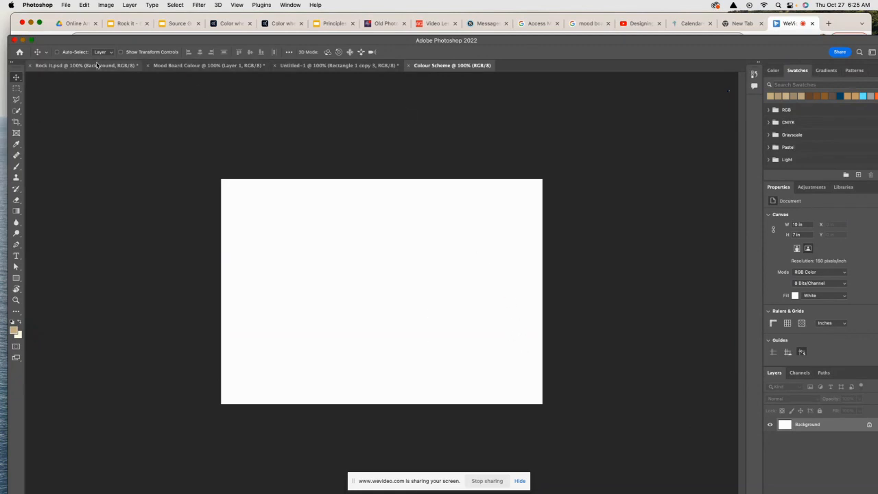
Step: Place Mood Board.jpeg from the School Fall folder on the Desktop as an embedded image
left_click(67, 5)
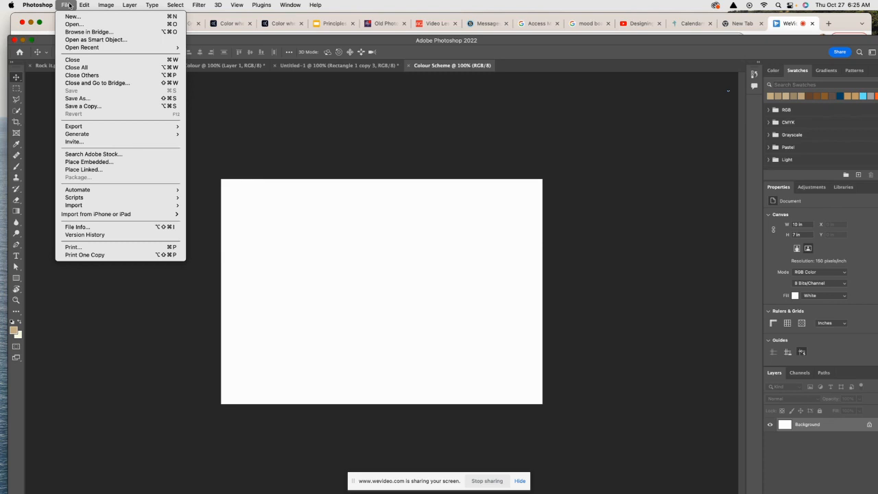
left_click(79, 165)
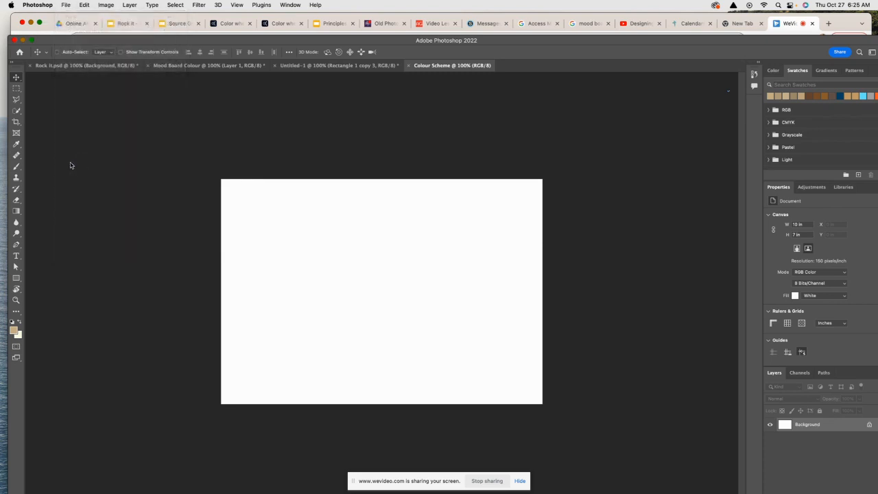
left_click(248, 95)
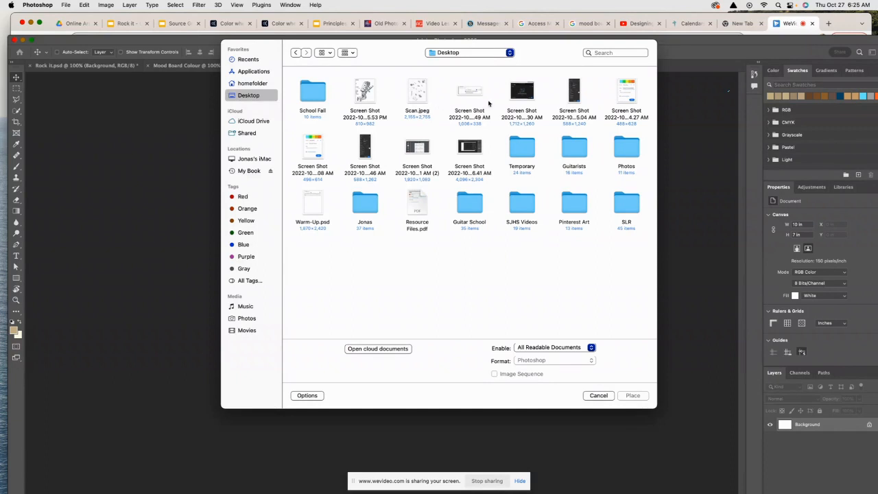
double_click(310, 92)
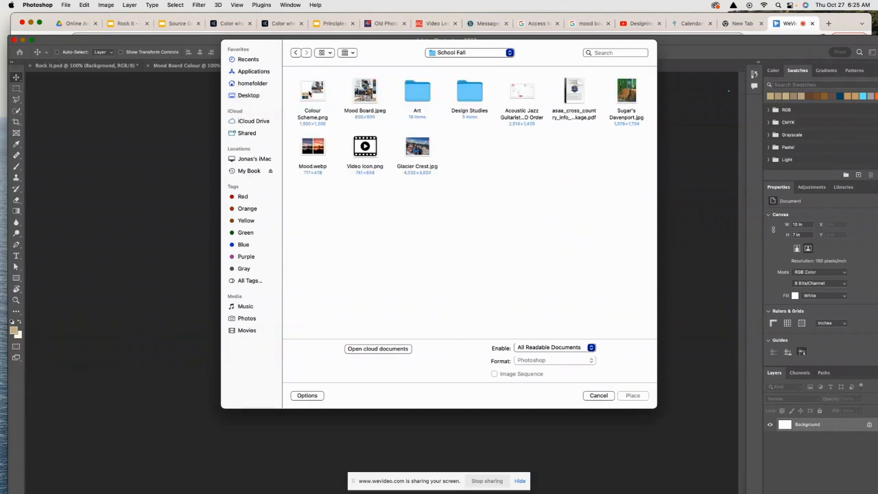
double_click(360, 88)
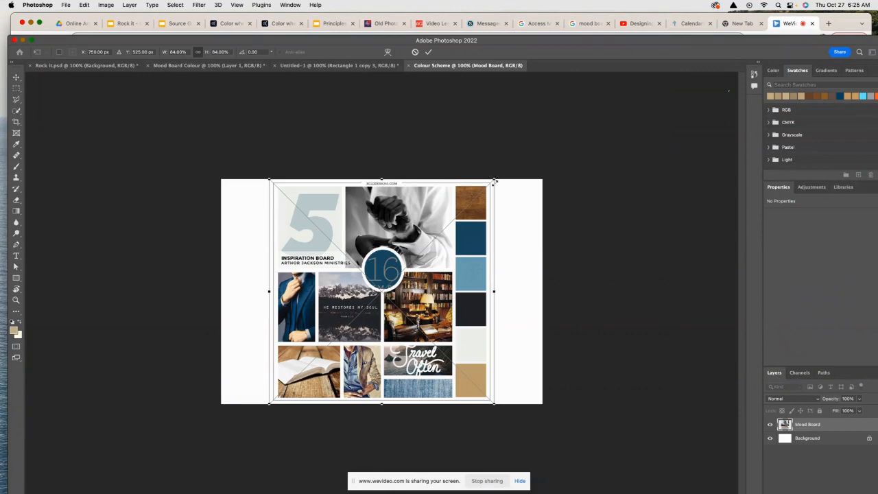
Step: Scale the placed mood board to about 68% and position it on the right half of the canvas
left_click_drag(494, 179, 456, 218)
left_click_drag(422, 296, 503, 277)
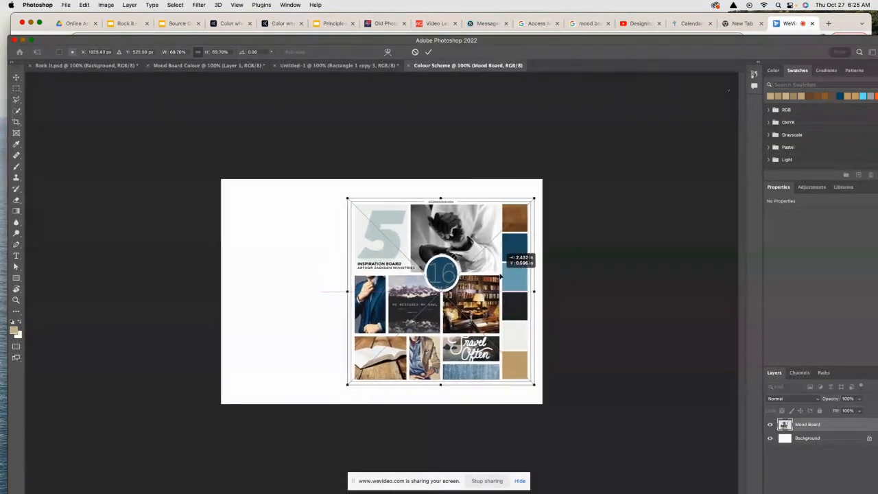
left_click_drag(538, 196, 533, 200)
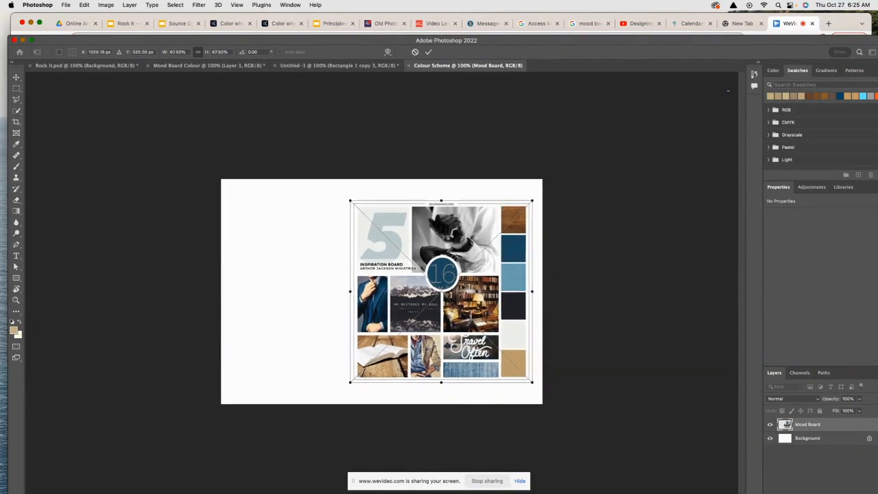
double_click(467, 289)
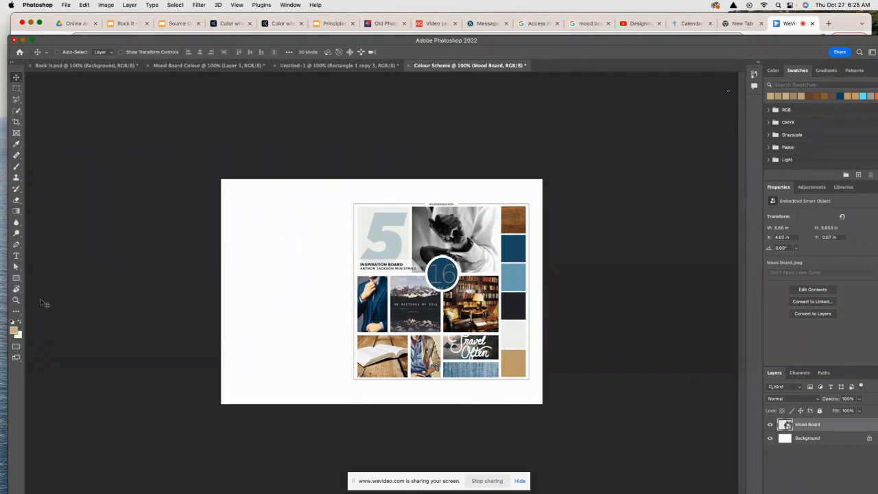
Step: Draw a tan square of about 1.44 in with no stroke in the empty area left of the mood board
left_click(16, 277)
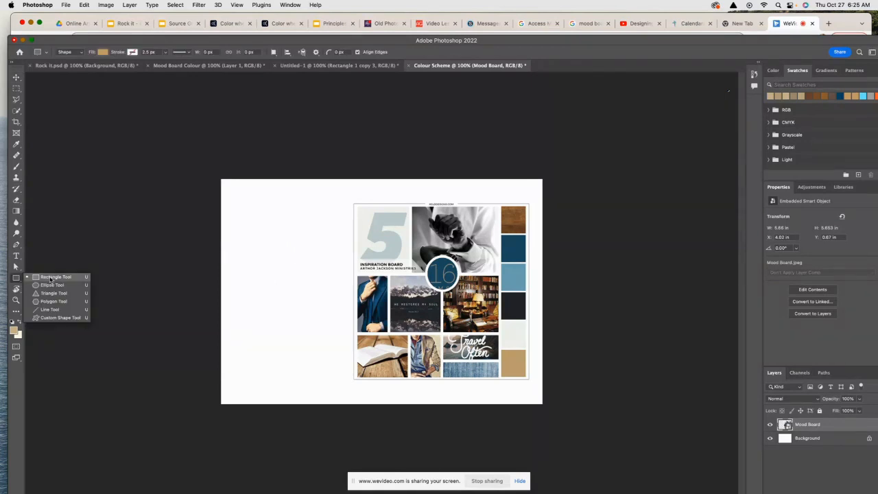
left_click(49, 278)
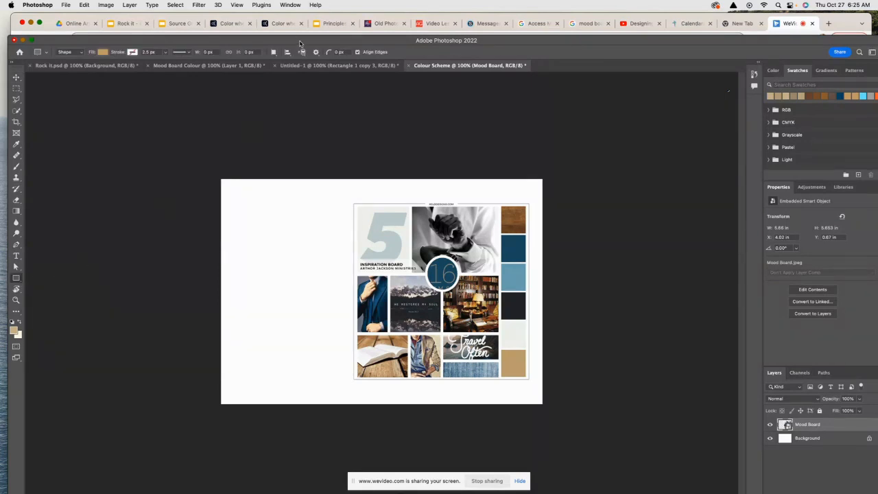
left_click_drag(301, 42, 299, 15)
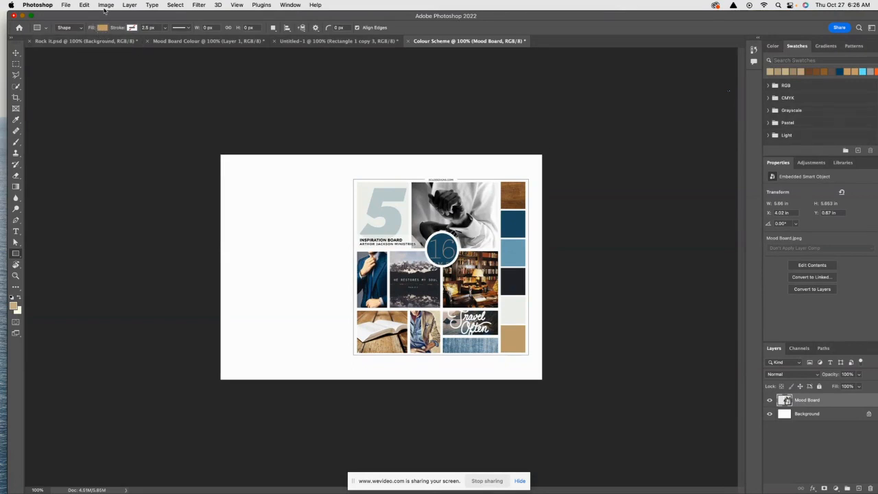
left_click(107, 30)
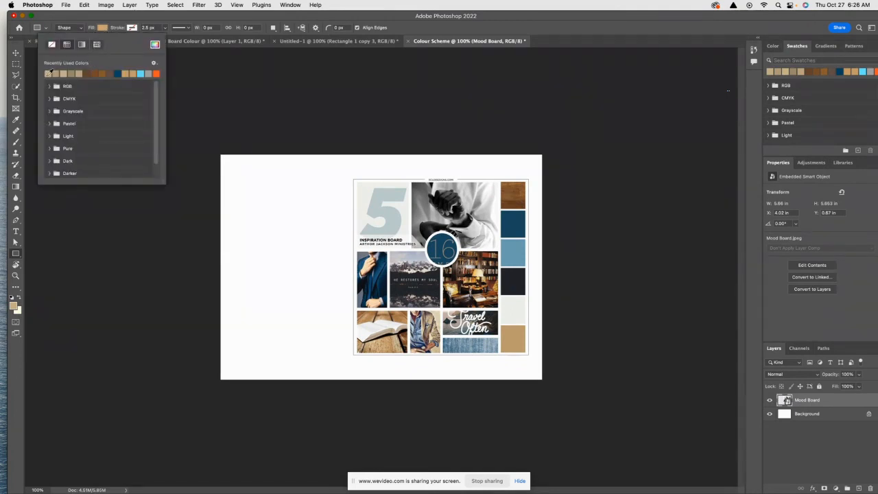
left_click(101, 28)
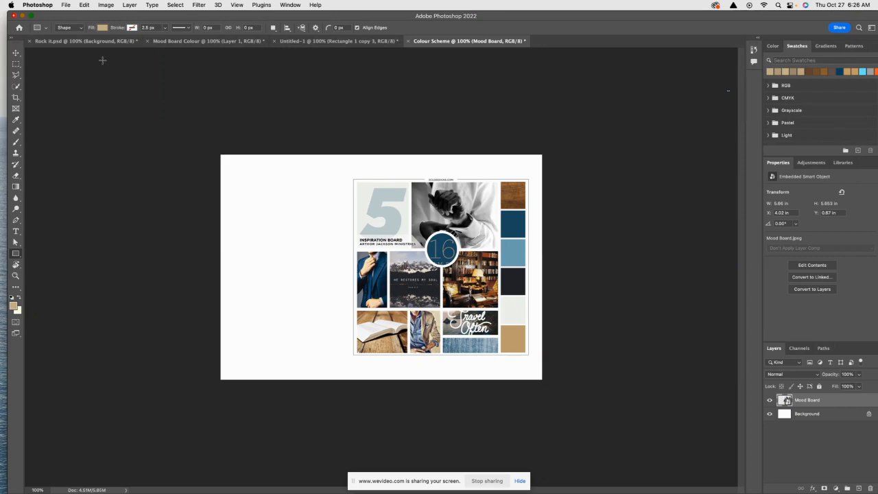
left_click(133, 29)
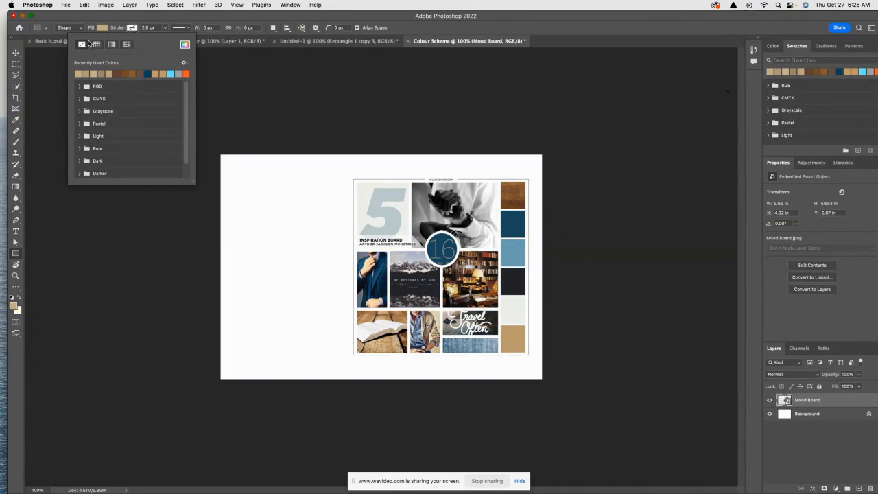
left_click(132, 29)
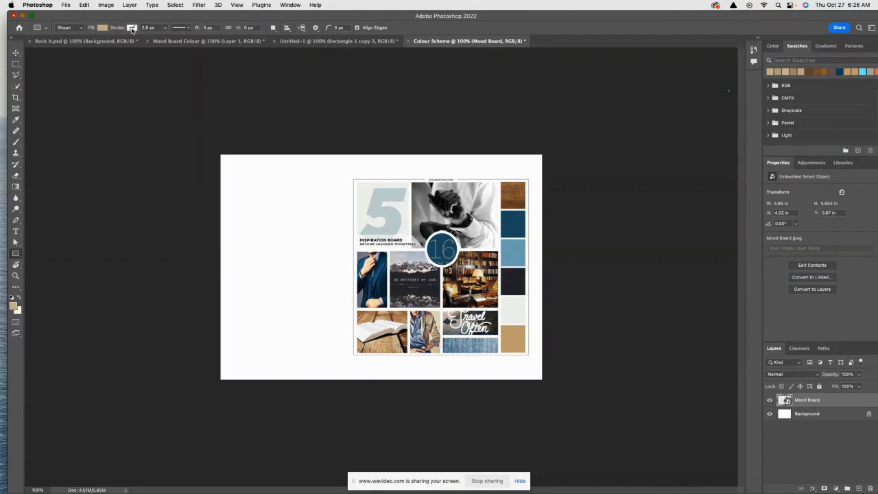
left_click(132, 29)
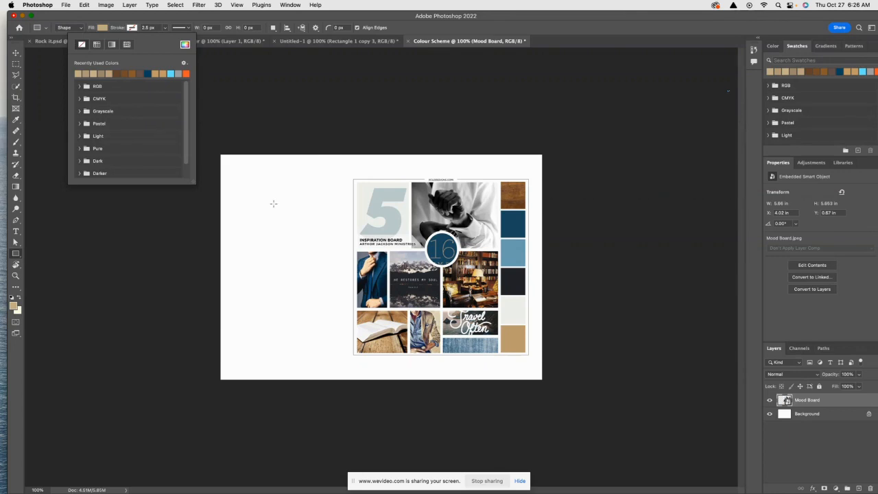
left_click_drag(271, 199, 317, 269)
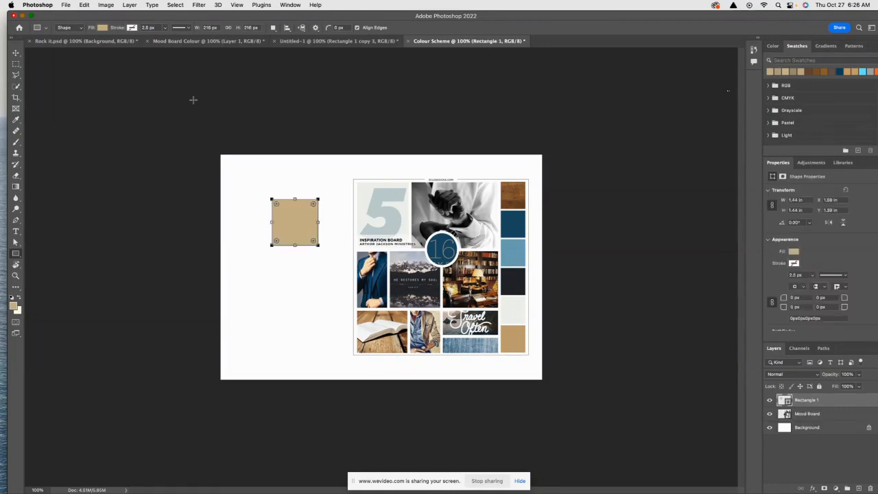
Step: Duplicate the tan square directly below the original and rename the copy's layer Rectangle 2
key("v")
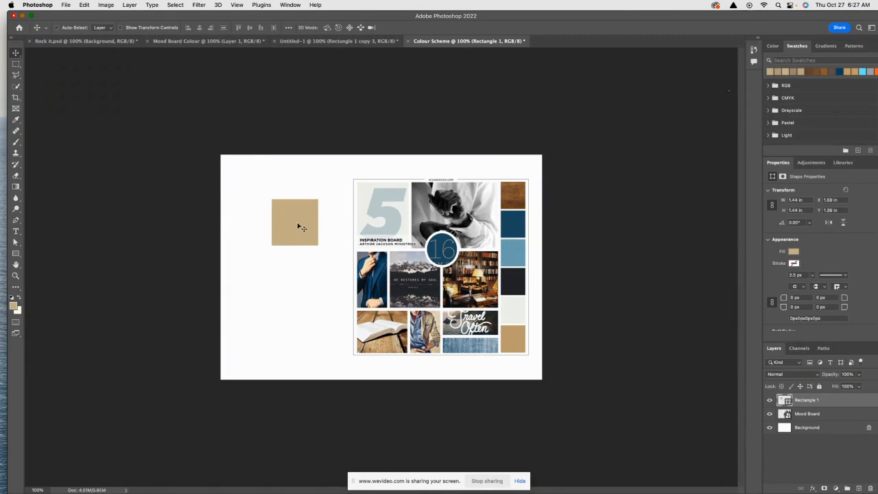
left_click_drag(302, 227, 299, 275)
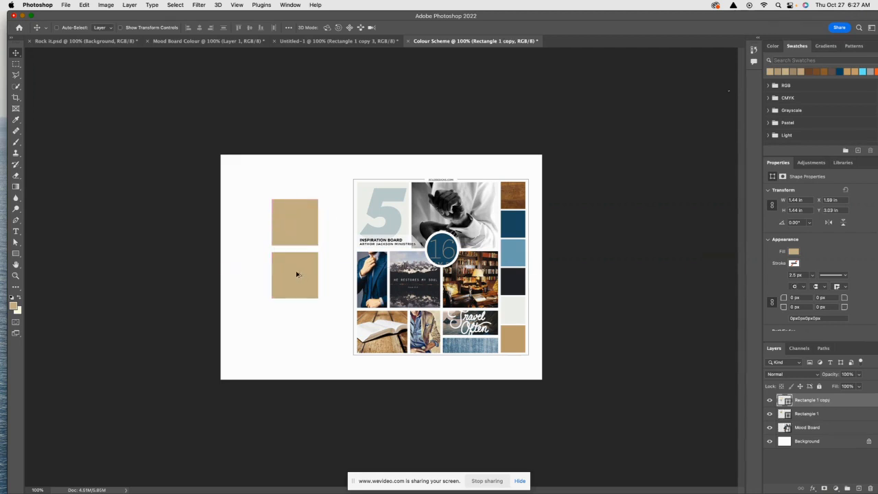
double_click(815, 400)
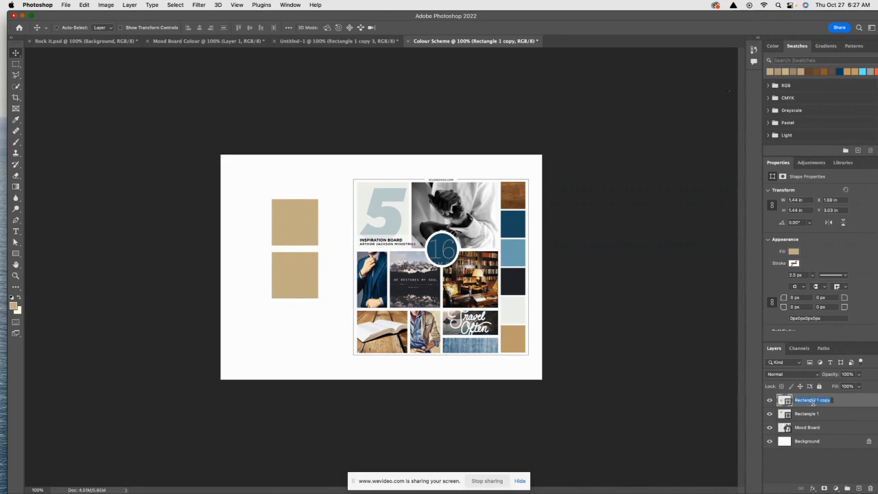
type("#")
type("ectangle")
key("Return")
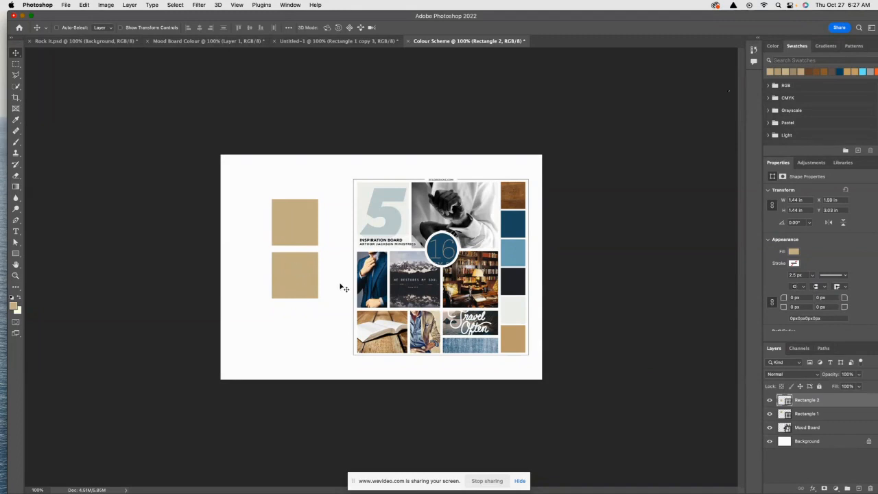
Step: Move Rectangle 1 near the canvas's left edge and place Rectangle 2 beside it on the same row
left_click(814, 415)
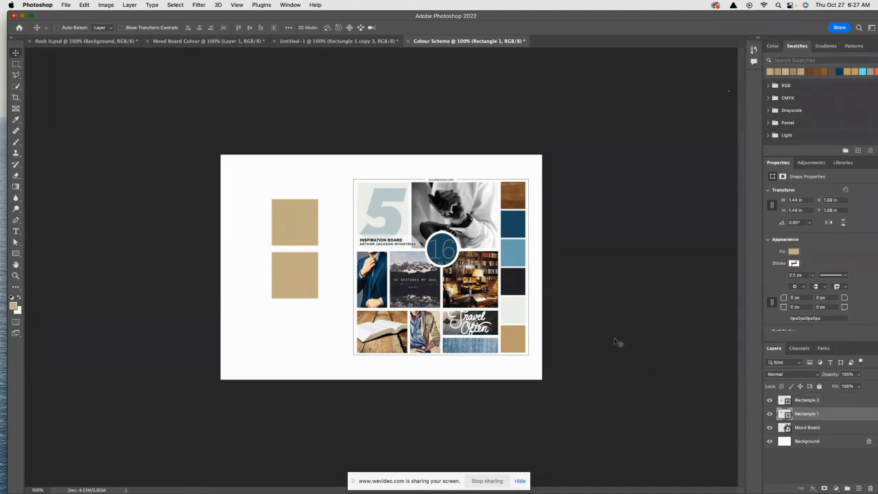
left_click_drag(293, 288, 248, 284)
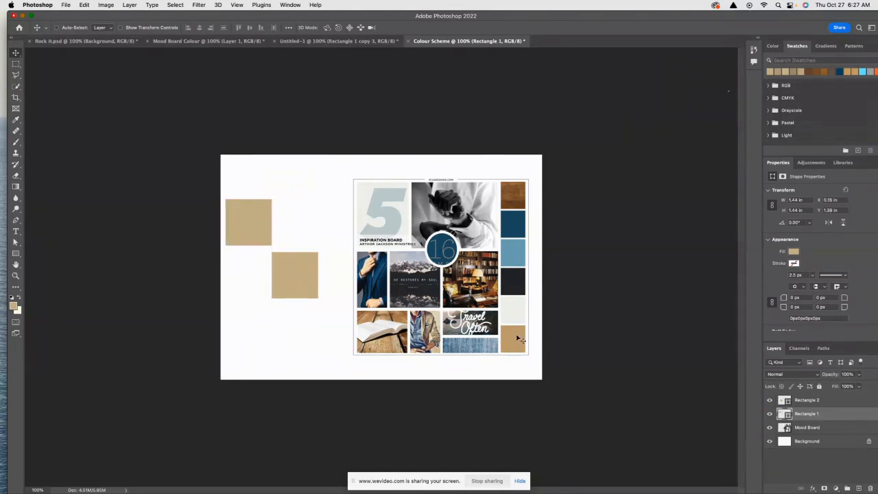
left_click(841, 401)
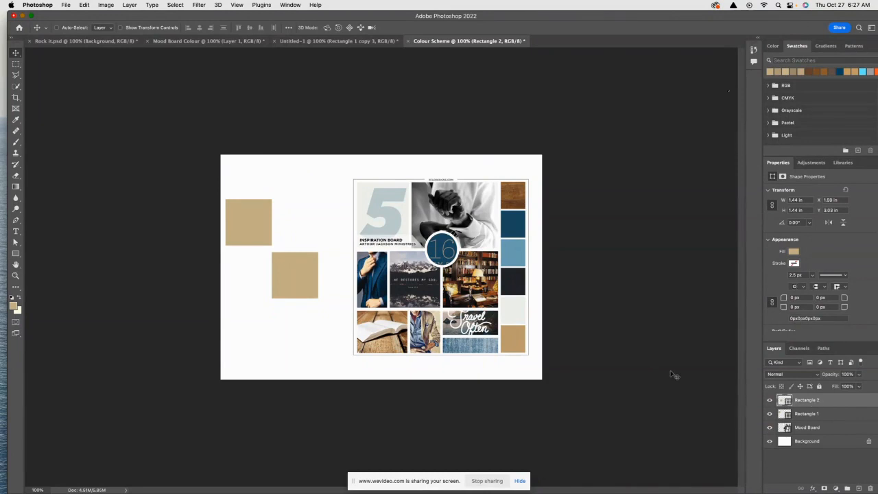
left_click_drag(279, 286, 284, 234)
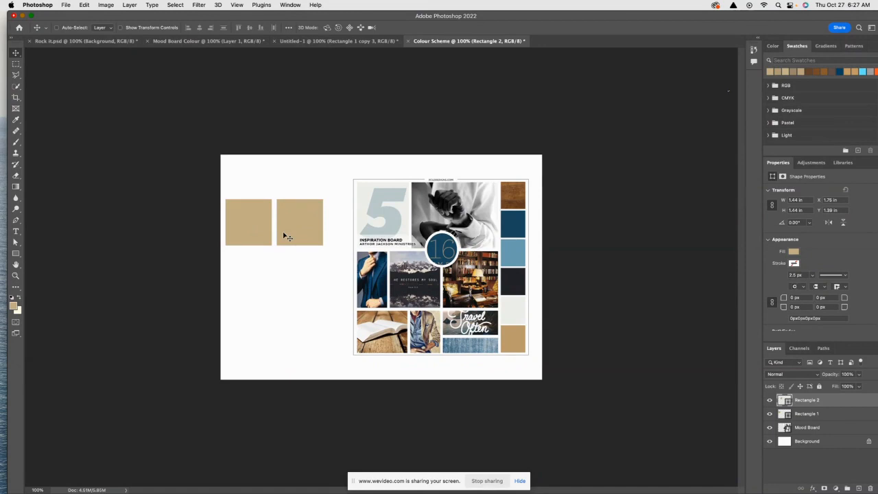
Step: Duplicate Rectangle 2 to the spot below Rectangle 1 and rename the new layer Rectangle 3
left_click_drag(286, 235, 237, 286)
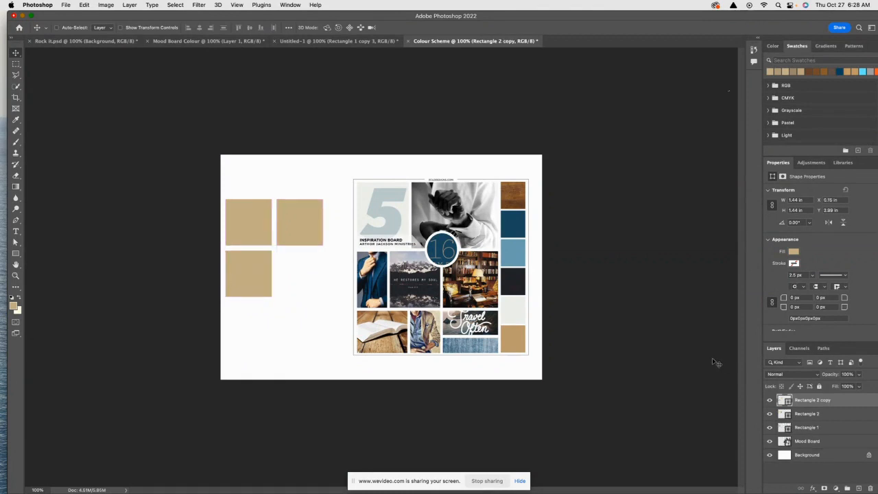
double_click(813, 402)
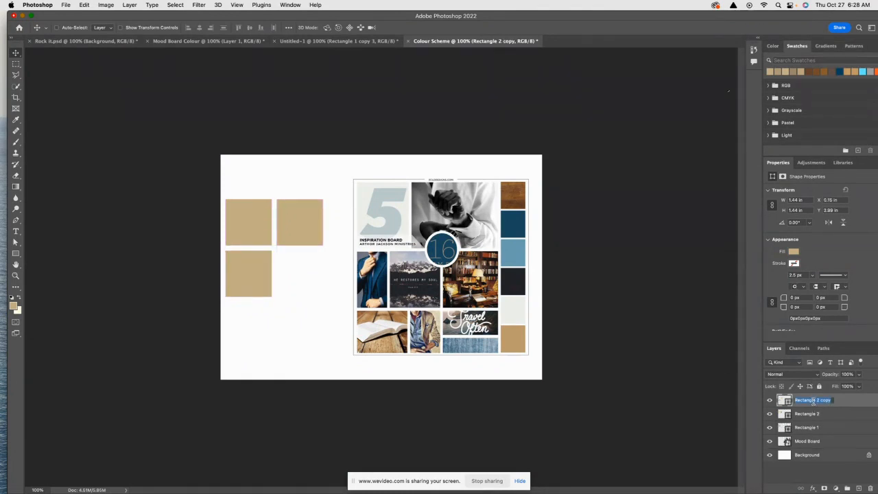
type("Rectangle 3")
key("Return")
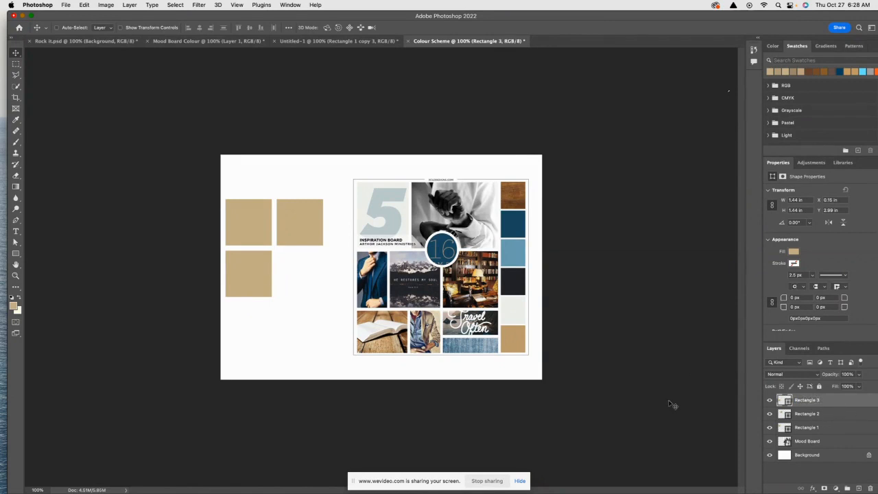
Step: Duplicate Rectangle 3 to the spot below Rectangle 2, completing a two-by-two grid, and rename the new layer Rectangle 4
left_click_drag(245, 270, 295, 273)
double_click(812, 400)
type("Re")
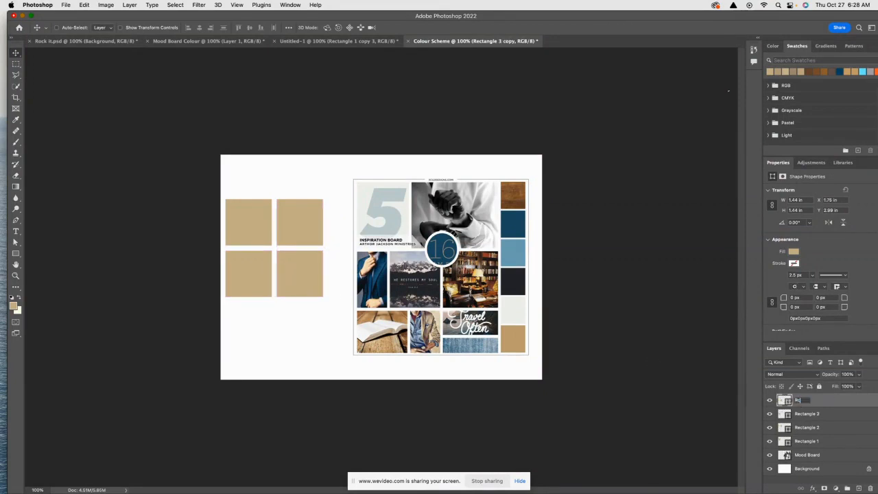
type("ctangle 4")
left_click(15, 55)
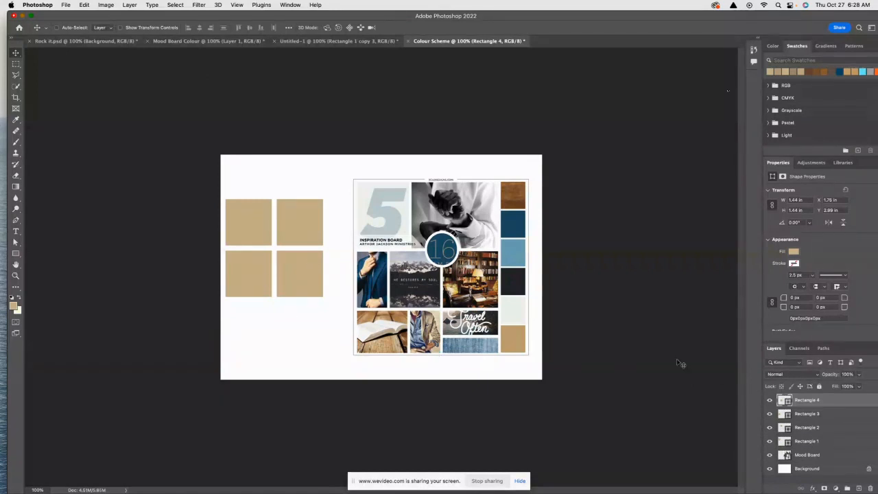
left_click(809, 443)
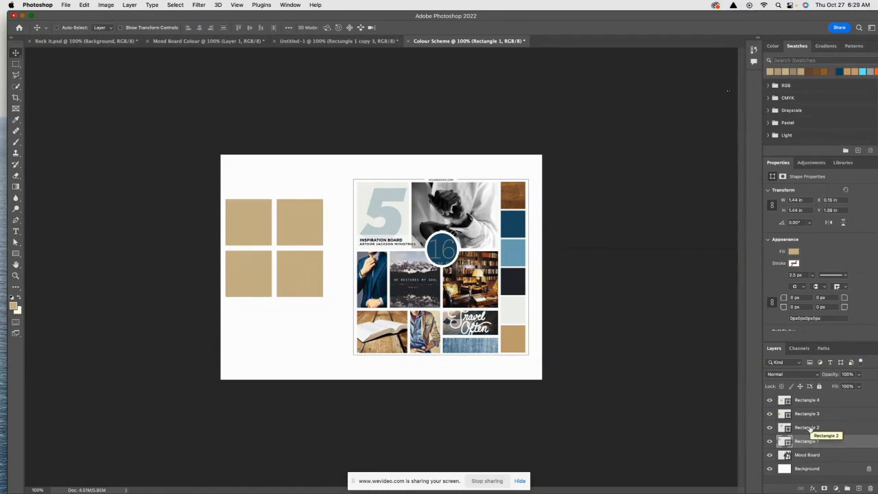
left_click(809, 428, "shift")
left_click(813, 414, "shift")
left_click(813, 401, "shift")
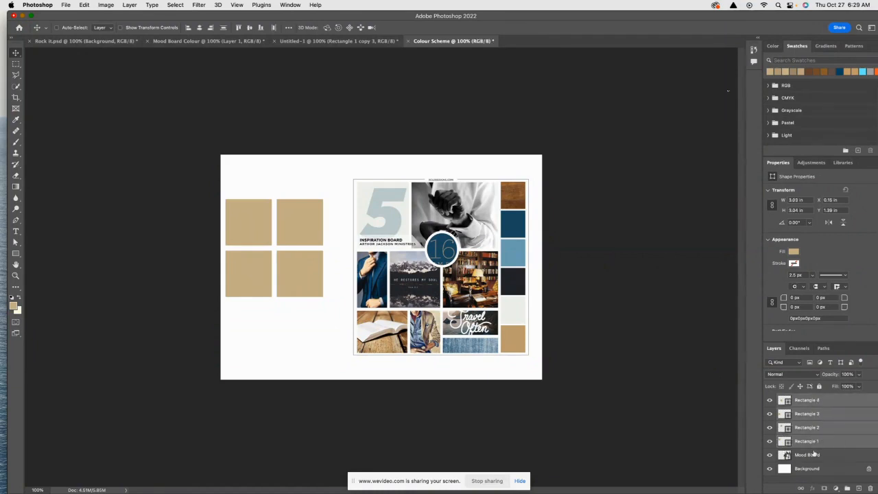
Step: Fill the Rectangle 1 and Rectangle 2 shapes with the orange from the recently used colours
left_click(814, 445)
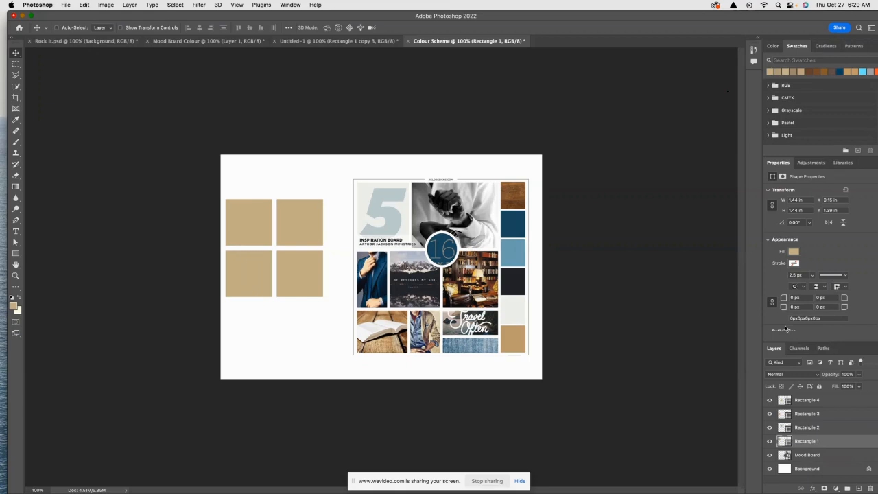
left_click(794, 253)
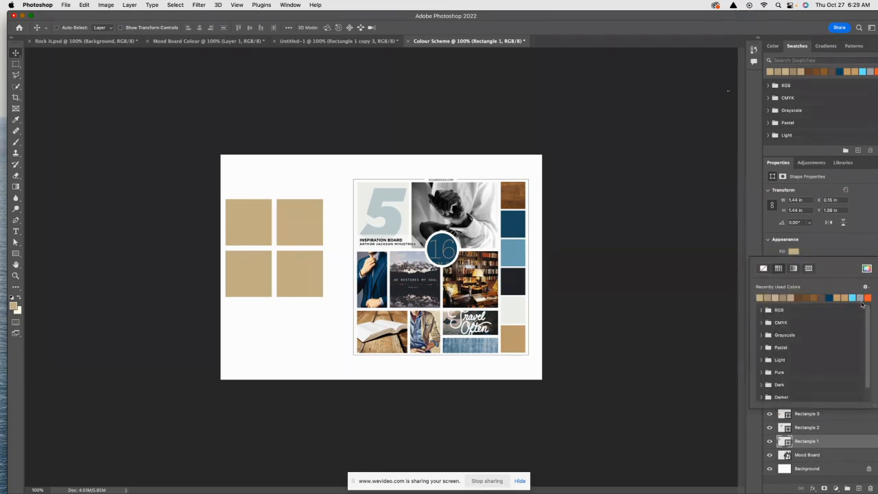
left_click(867, 296)
left_click(808, 429)
left_click(793, 253)
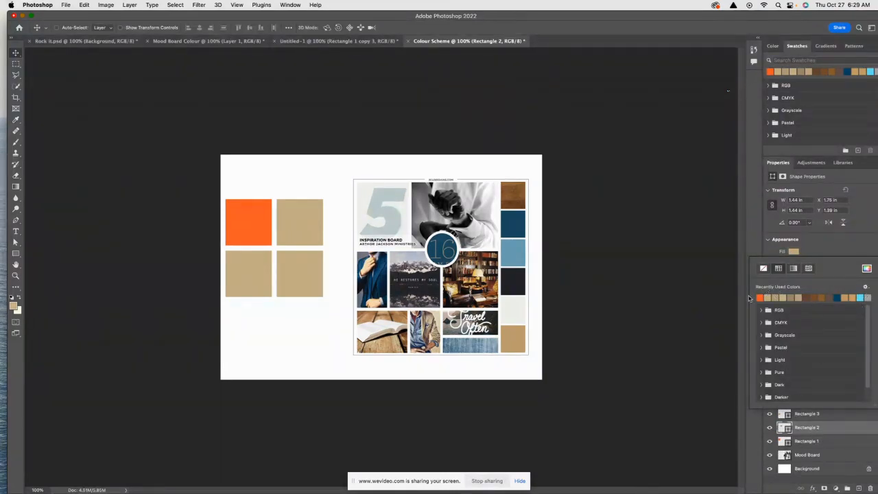
left_click(796, 427)
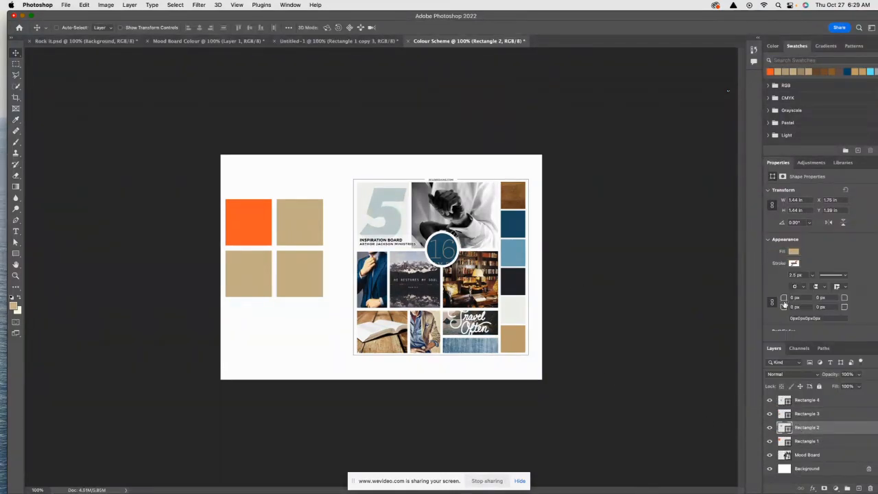
left_click(794, 252)
left_click(758, 295)
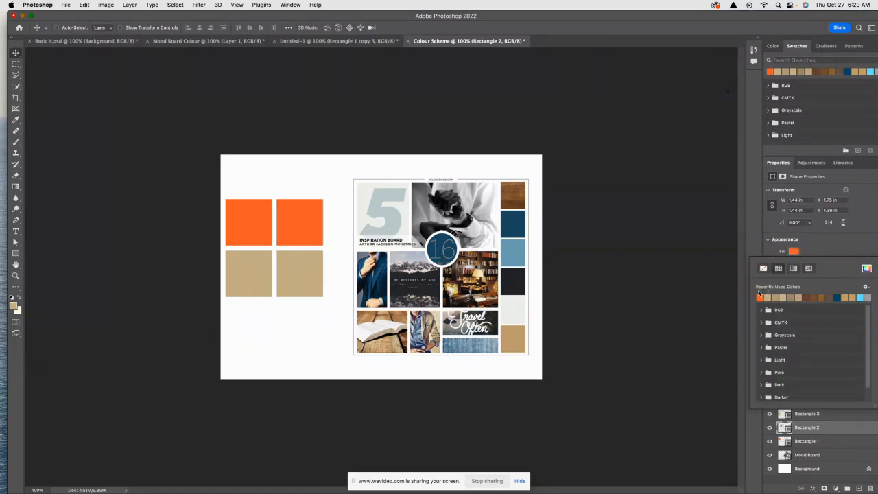
Step: Fill the Rectangle 3 and Rectangle 4 shapes with the same recently used orange
left_click(826, 414)
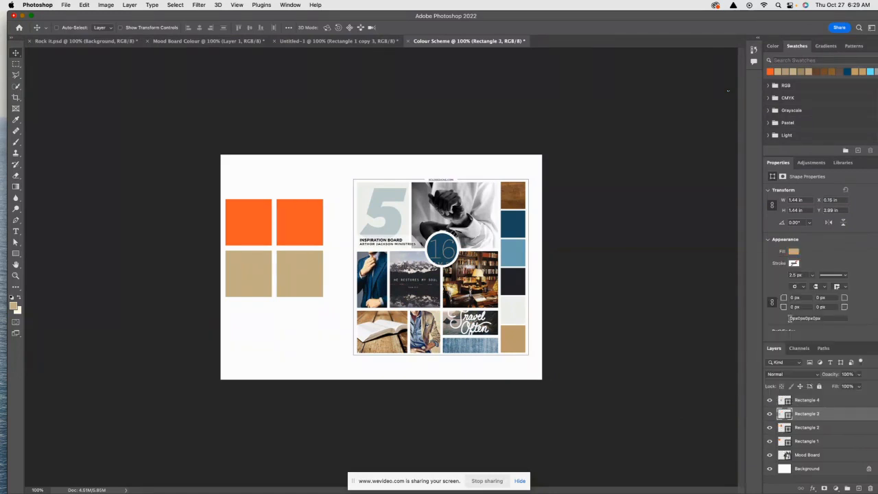
left_click(793, 252)
left_click(759, 297)
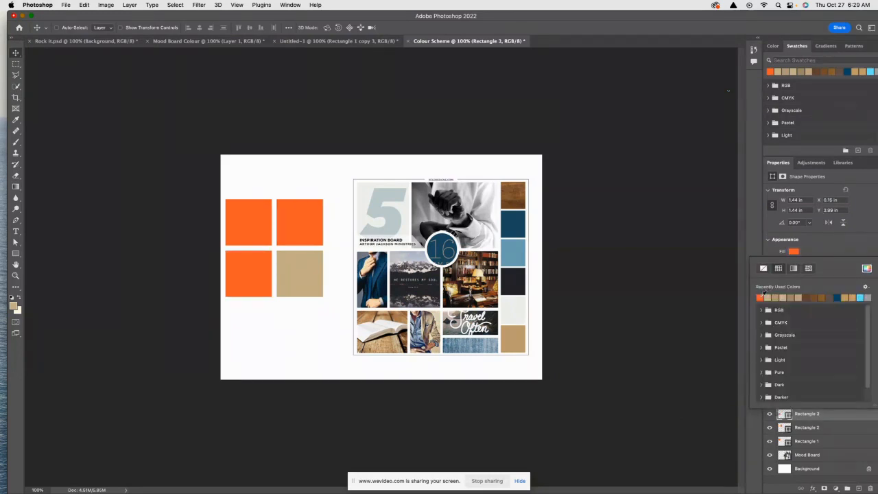
left_click(823, 433)
left_click(823, 432)
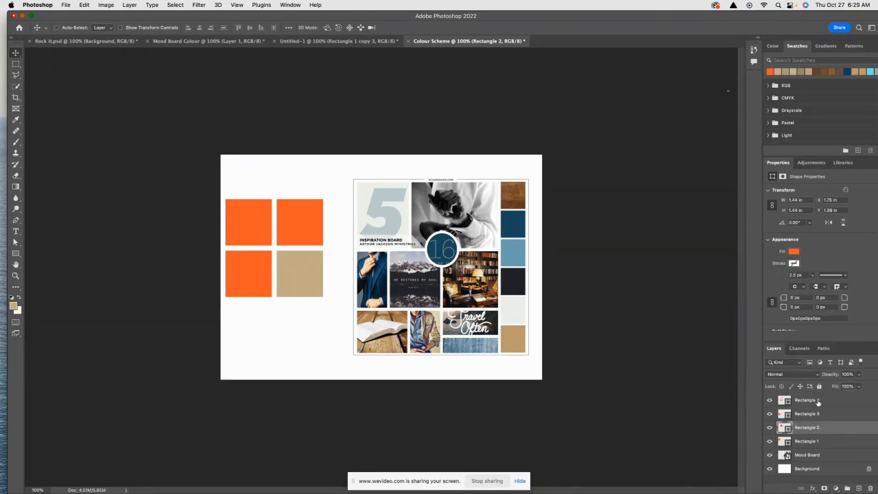
left_click(818, 401)
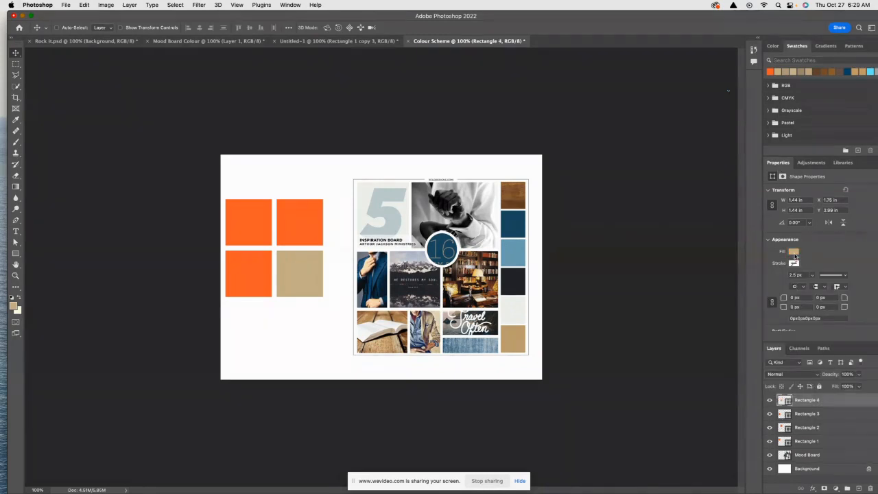
left_click(793, 253)
left_click(759, 297)
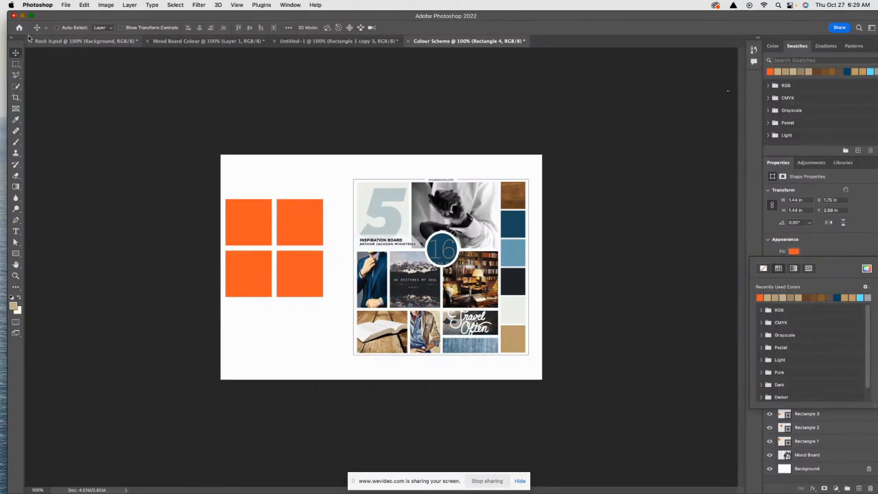
left_click(98, 126)
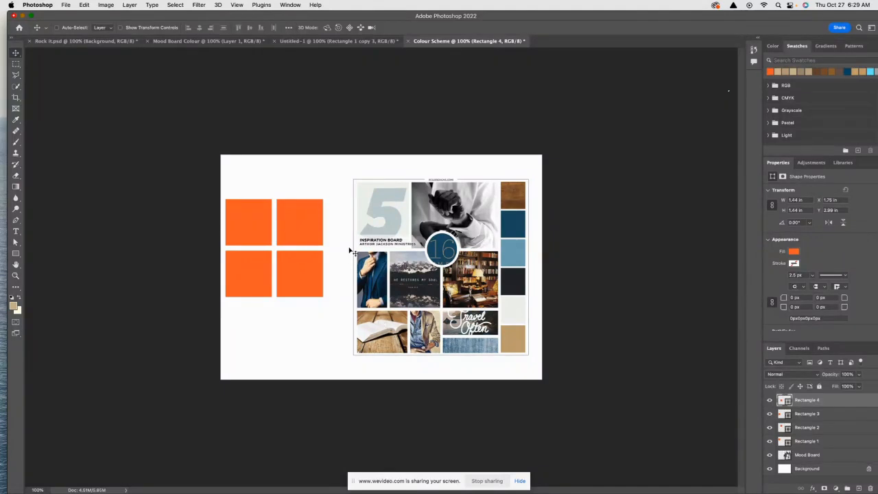
Step: With the Rectangle 1 layer selected, sample the navy blue of the suit jacket in the mood board using the Eyedropper tool
left_click(808, 443)
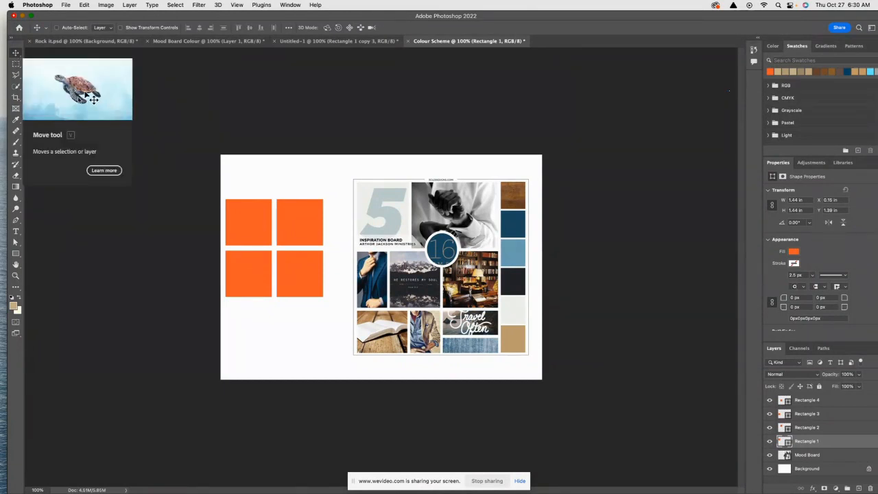
key("i")
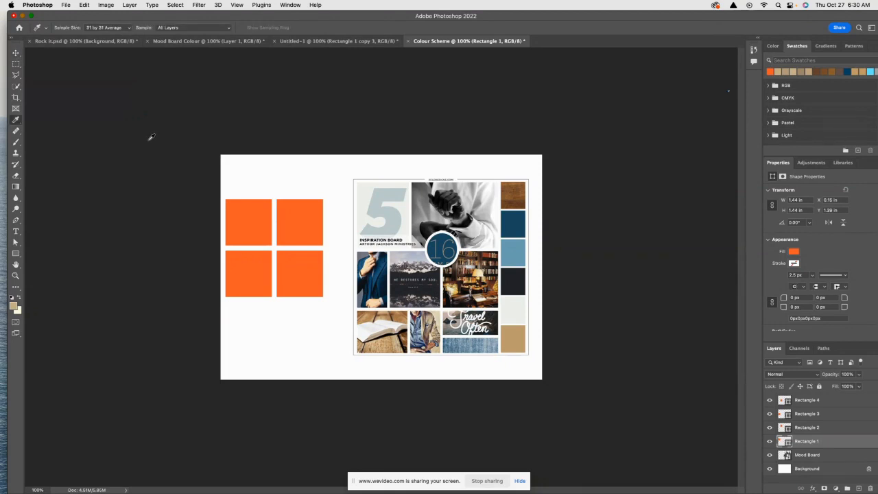
right_click(17, 121)
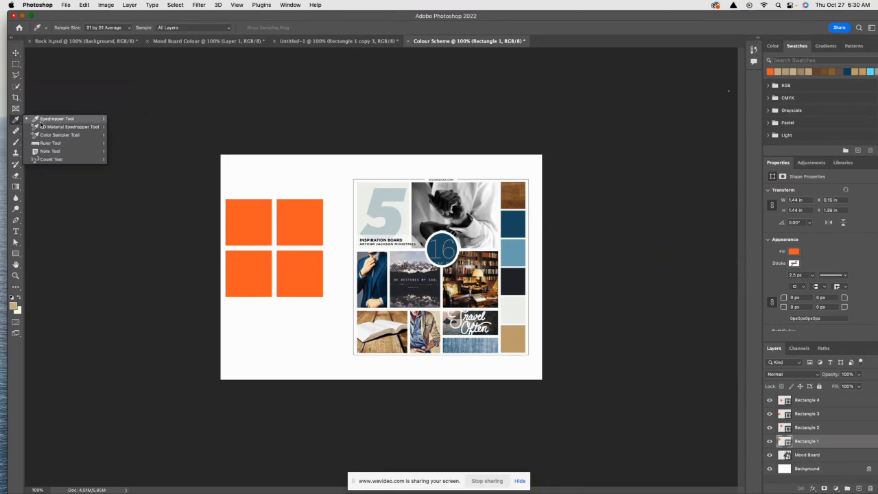
left_click(50, 121)
right_click(18, 122)
left_click(49, 121)
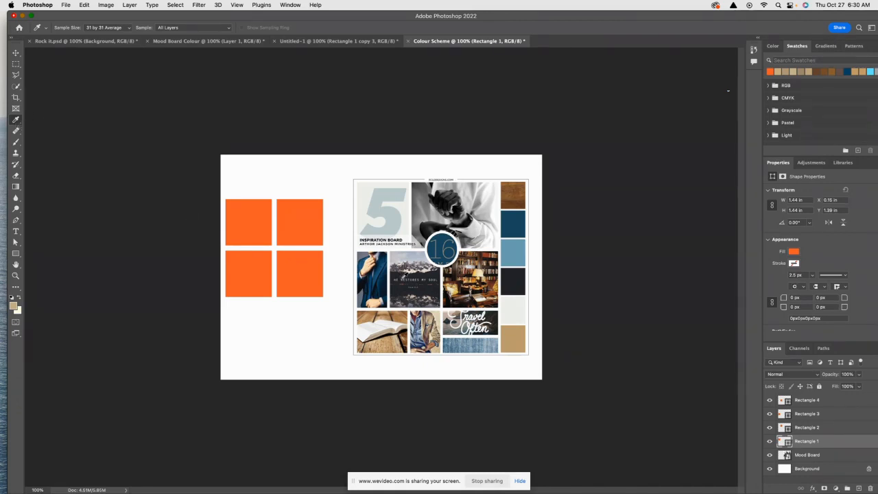
key("super+equal")
key("super+equal")
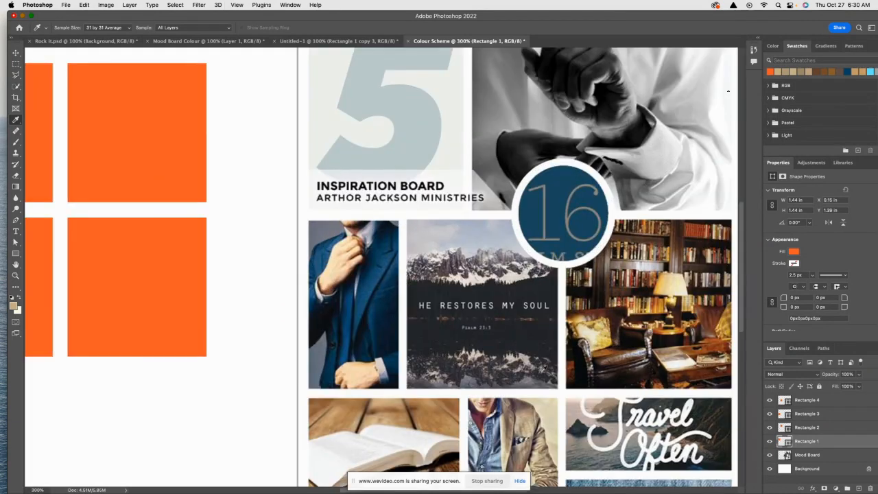
left_click_drag(539, 374, 524, 314)
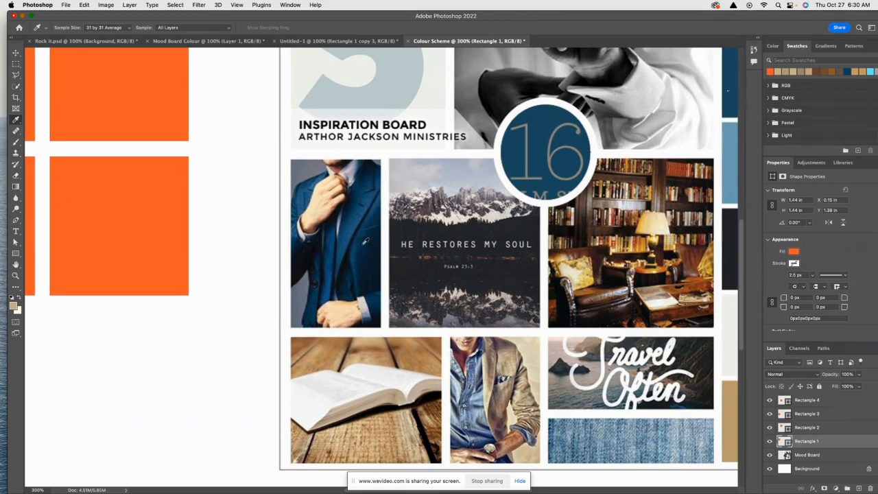
left_click(350, 220)
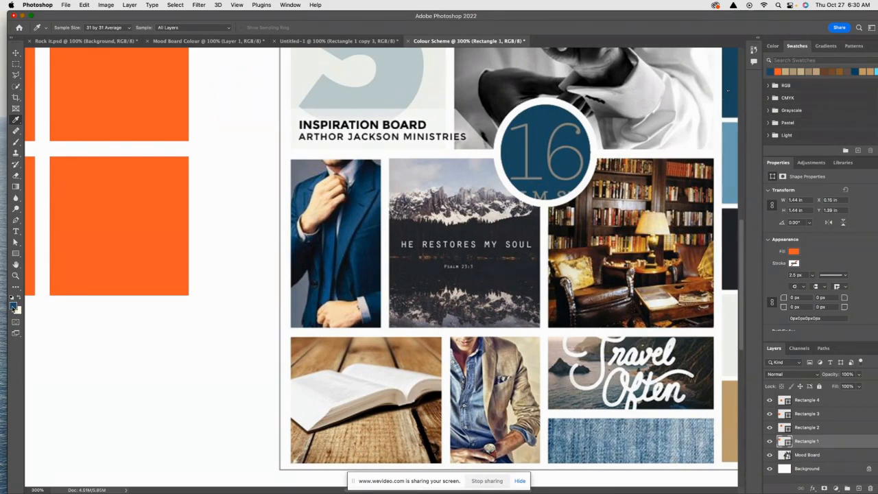
Step: Select Rectangle 1's shape with the Direct Selection tool and fill it with the sampled navy blue from the recently used colours
key("super+minus")
key("super+minus")
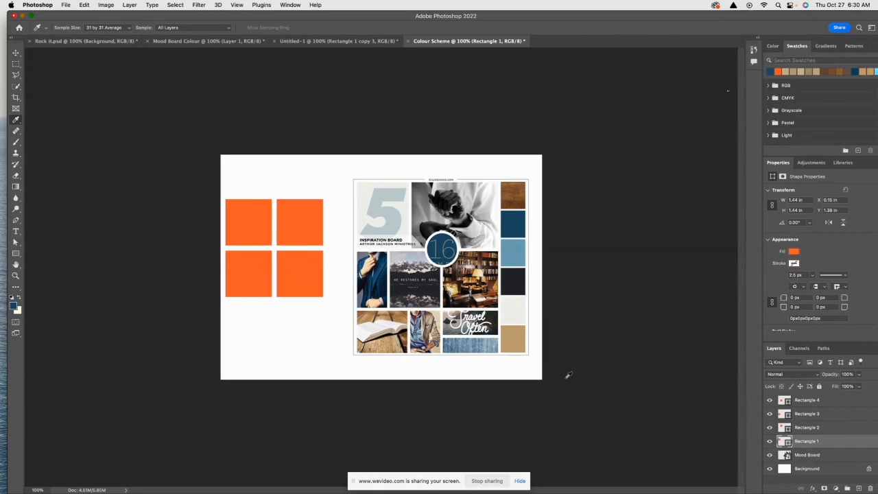
key("super+equal")
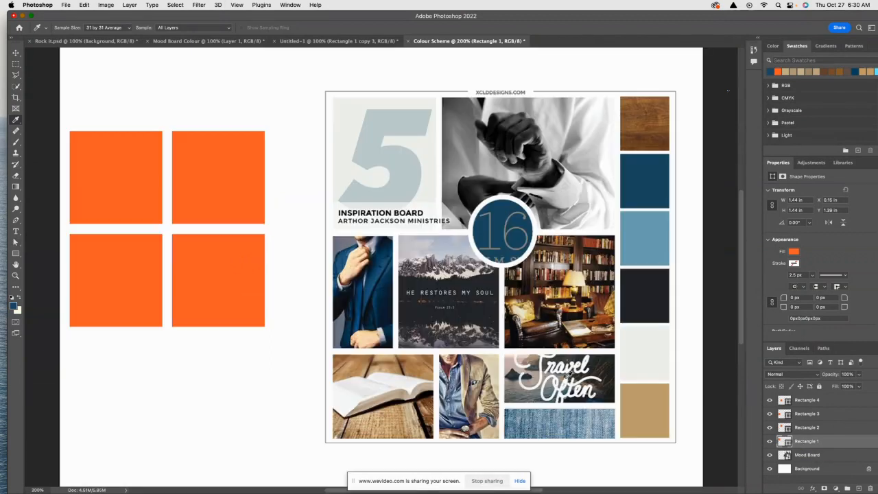
left_click(18, 244)
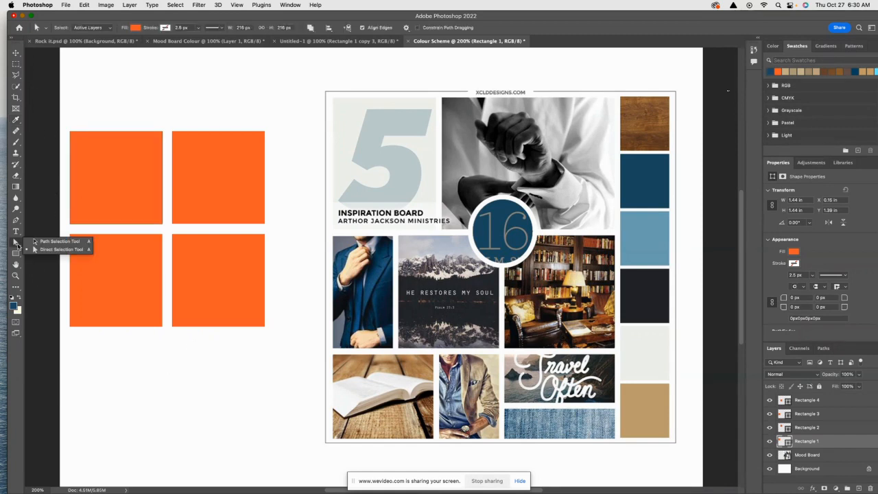
left_click(51, 251)
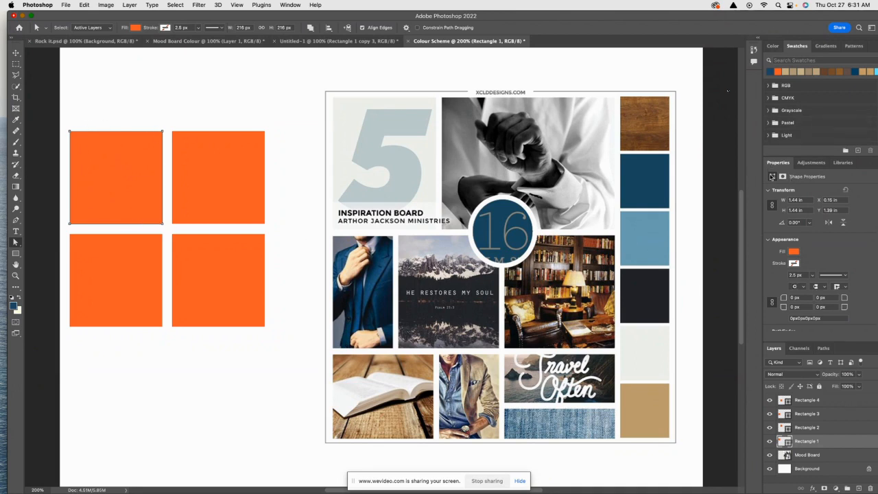
left_click(290, 5)
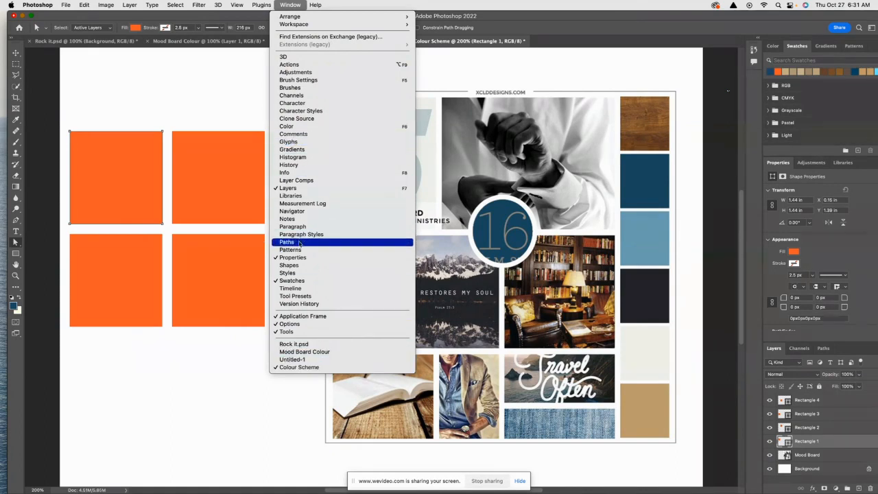
left_click(851, 247)
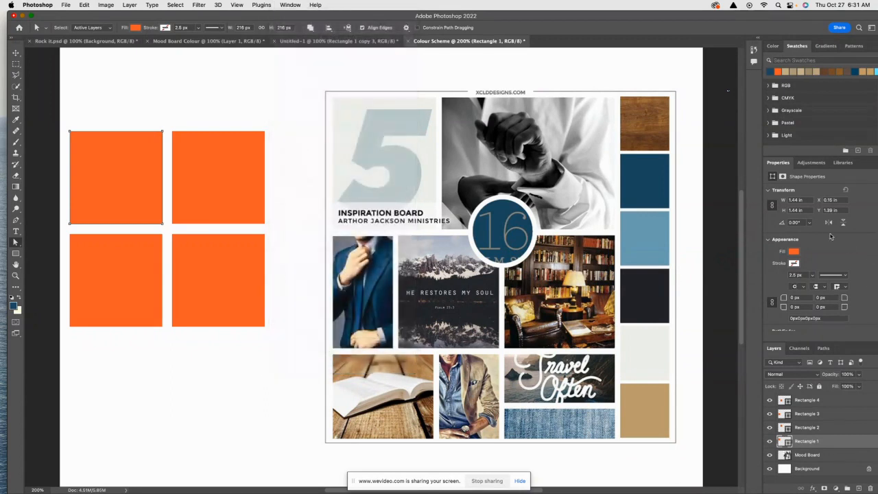
left_click(793, 253)
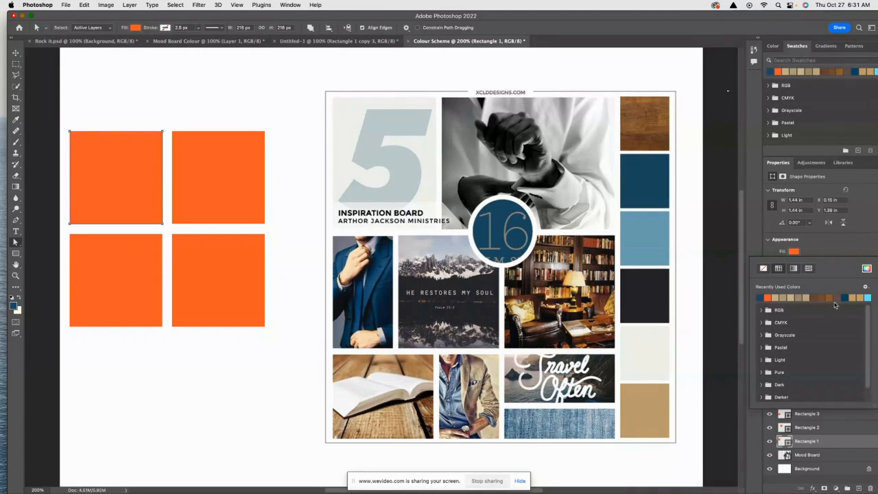
left_click(762, 295)
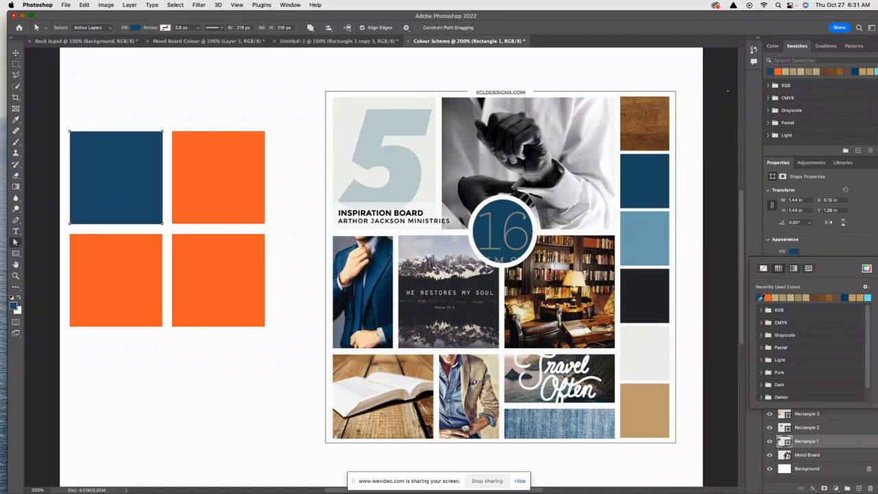
Step: Select the Rectangle 2 layer and sample the tan brown of the wooden table below the open book with the Eyedropper tool
left_click(16, 54)
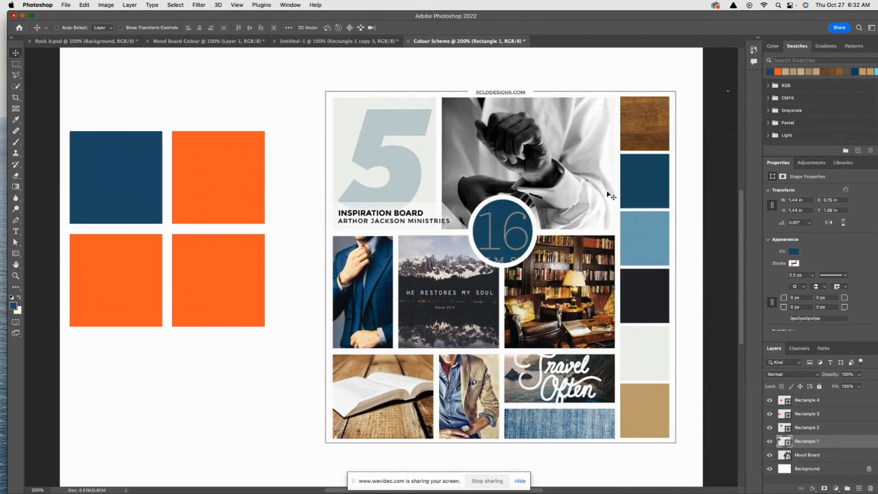
left_click(806, 428)
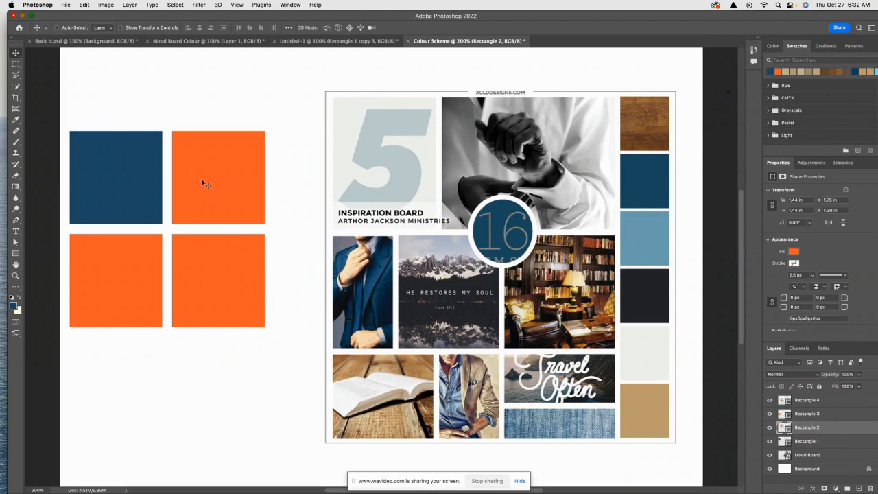
key("i")
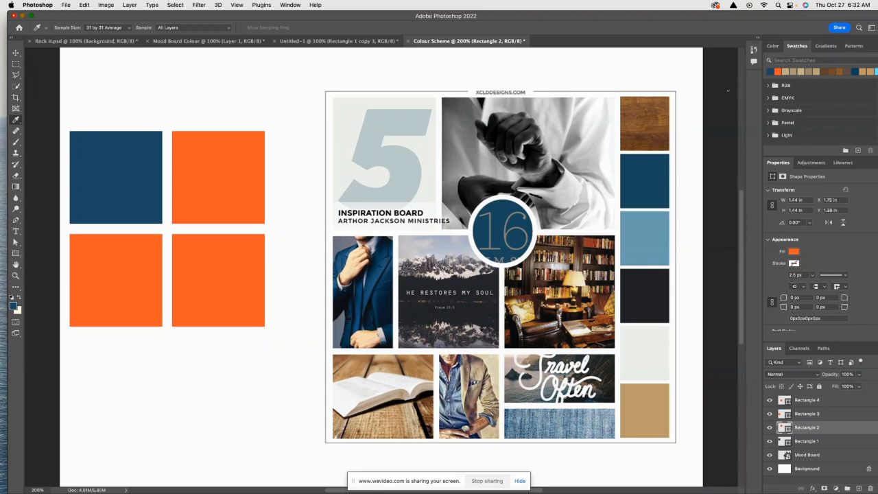
left_click(407, 420)
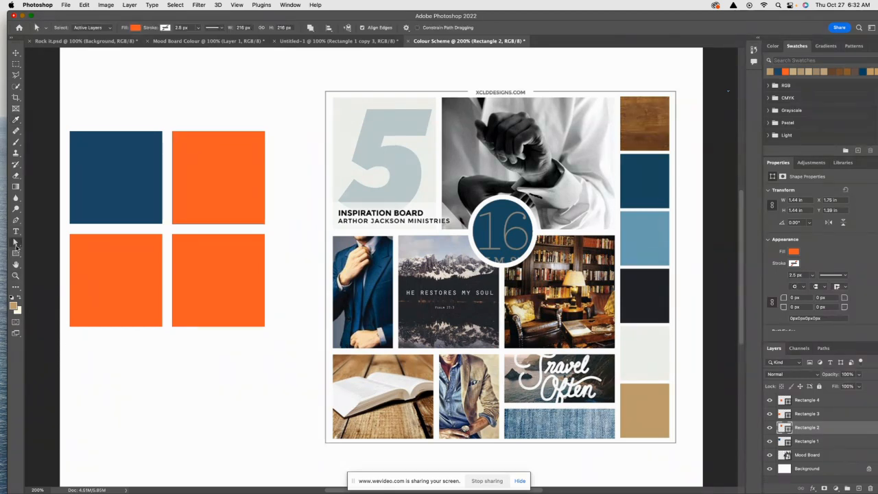
Step: Select Rectangle 2's shape with the Direct Selection tool and fill it with the sampled tan brown from the recently used colours
left_click(14, 241)
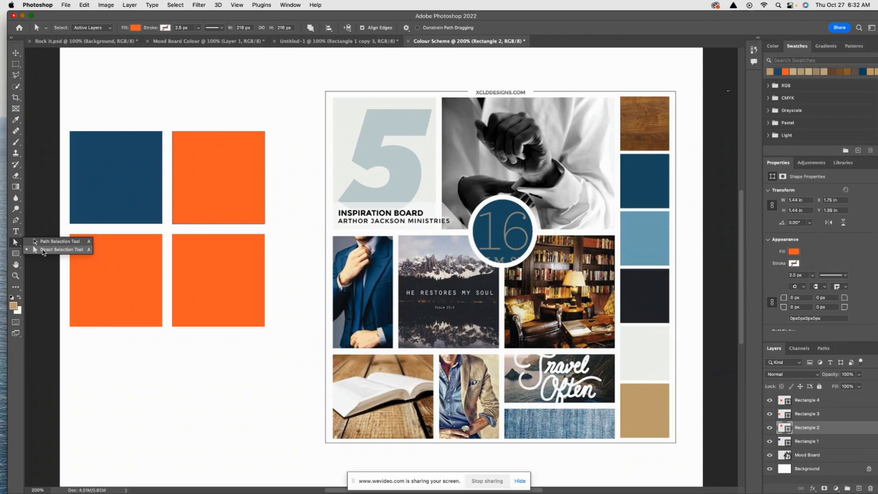
left_click(43, 250)
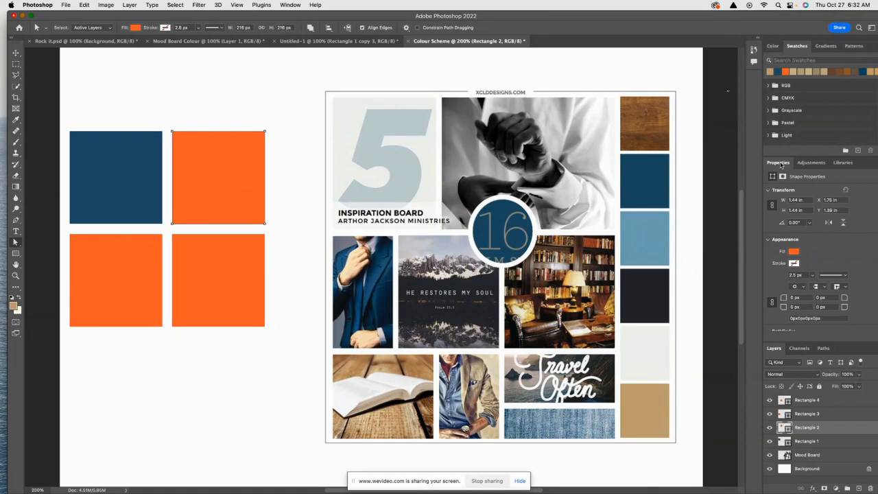
left_click(797, 253)
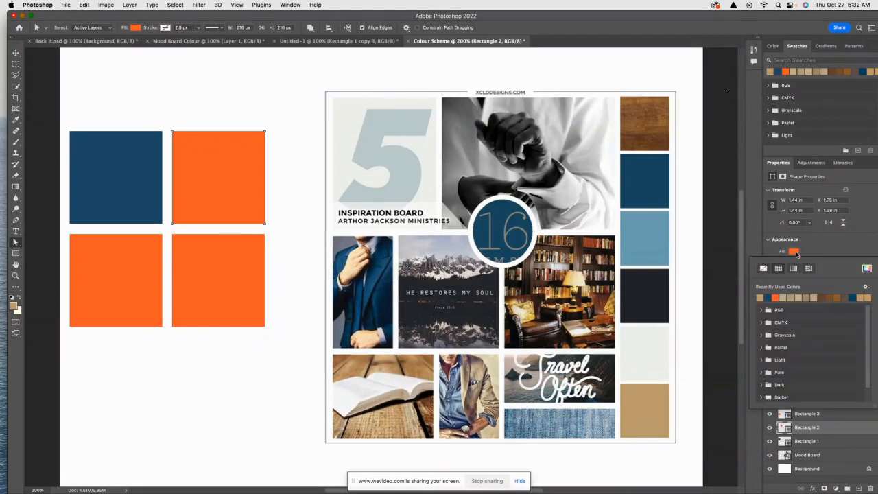
left_click(760, 297)
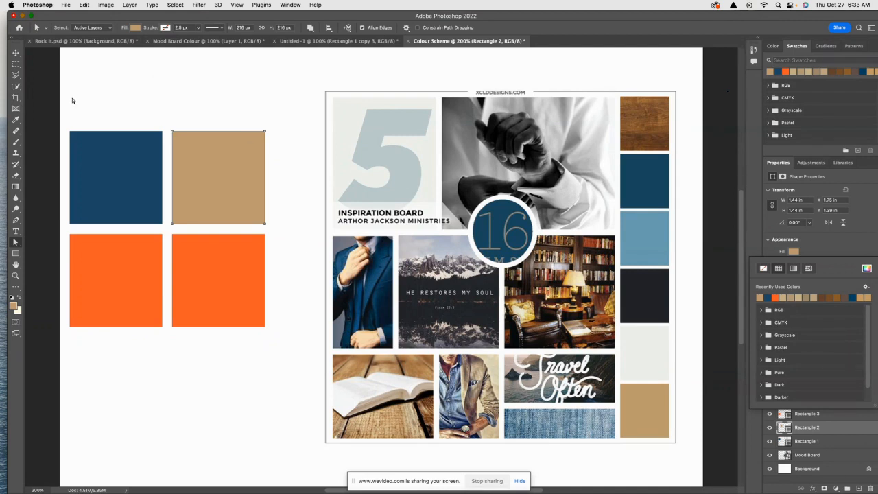
left_click(16, 54)
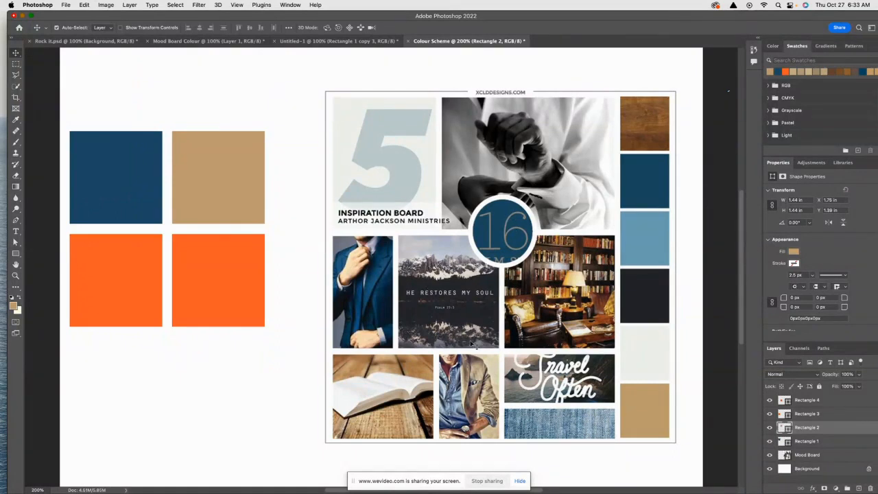
Step: Sample the reddish brown of the red books on the upper shelf in the library photo with the Eyedropper tool
key("super+plus")
left_click_drag(522, 373, 288, 346)
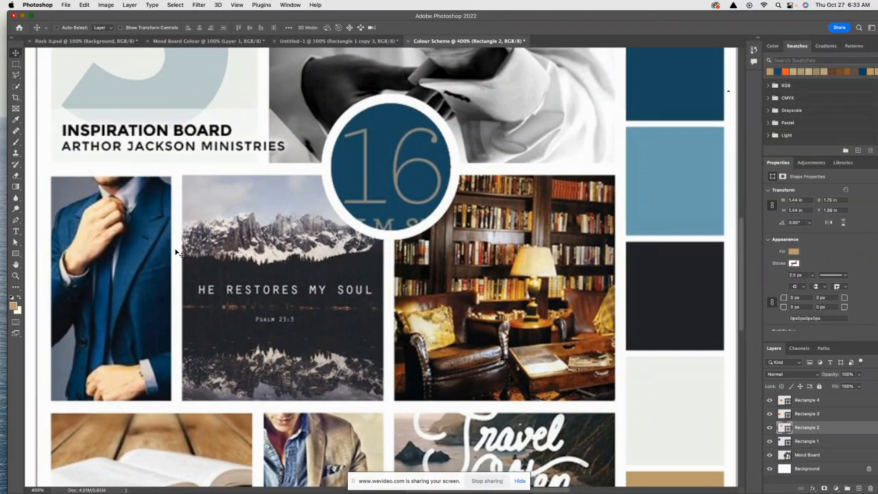
key("i")
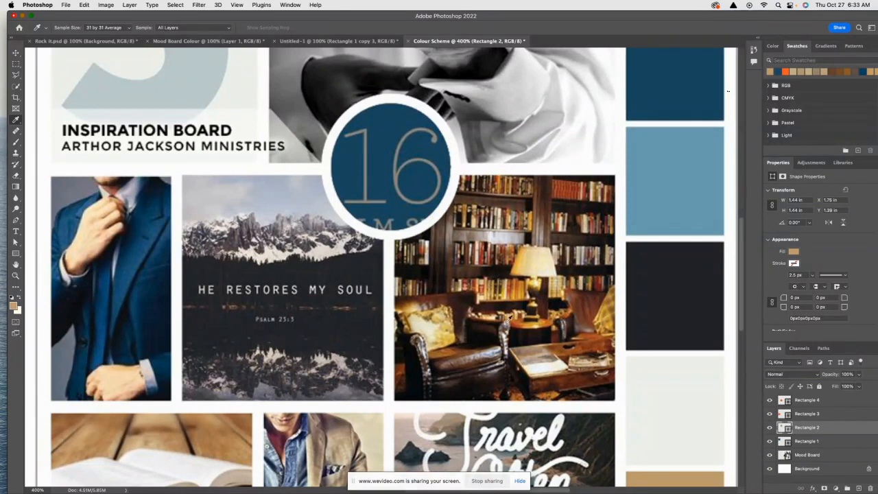
left_click(518, 320)
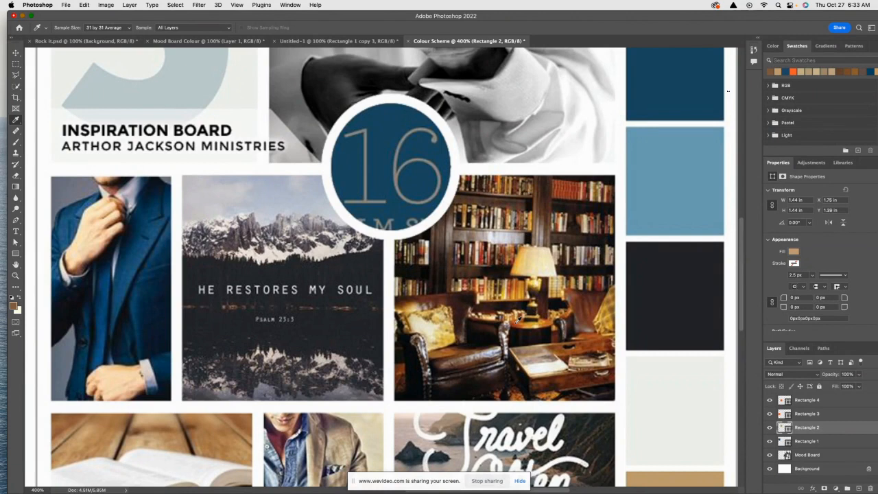
left_click(518, 320)
left_click(517, 322)
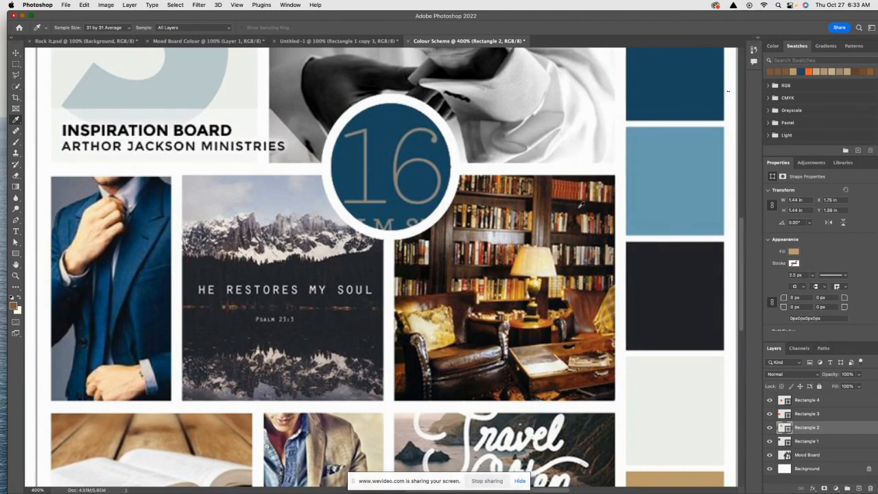
left_click(573, 186)
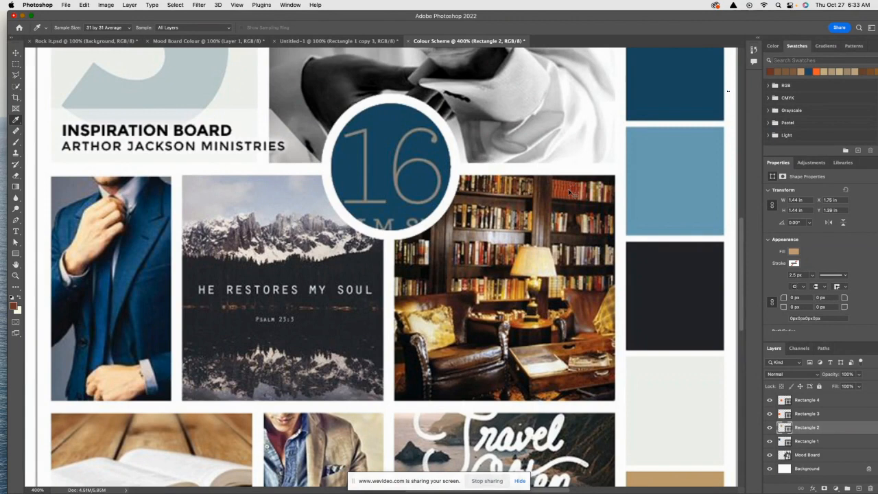
key("super+minus")
key("super+minus")
key("super+minus")
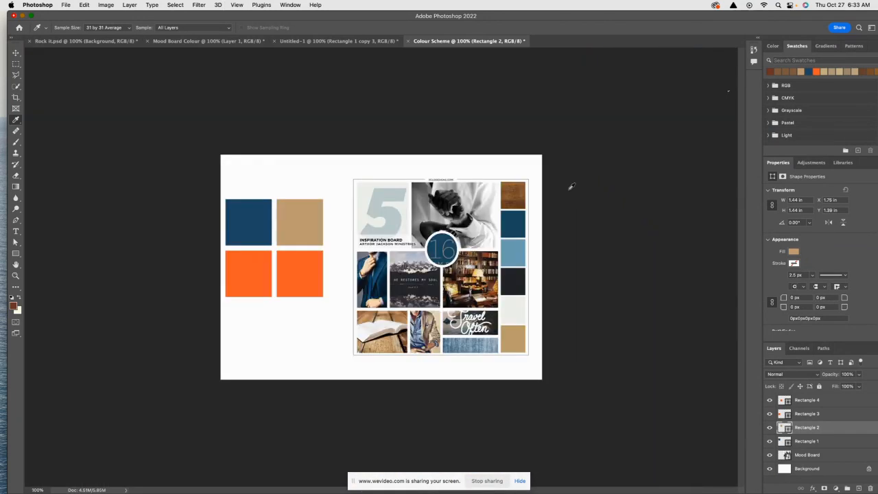
key("super+plus")
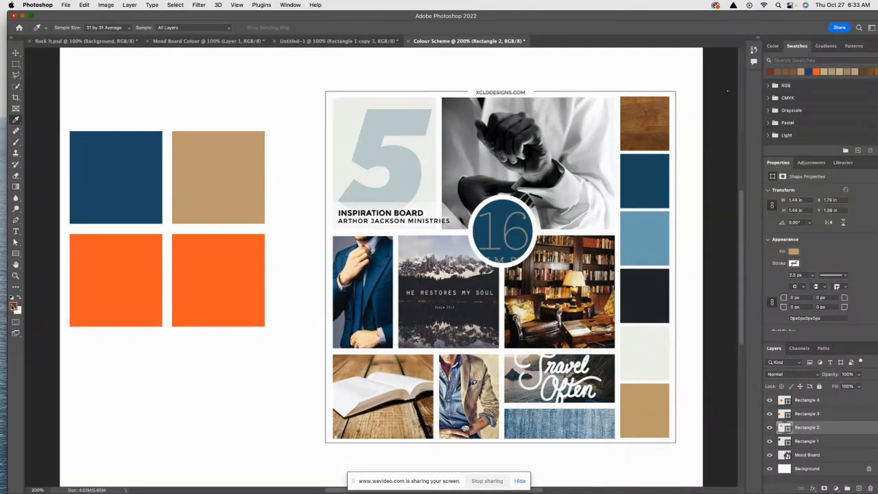
Step: Select the Rectangle 3 layer's shape and fill it with the sampled reddish brown from the recently used colours
left_click(17, 53)
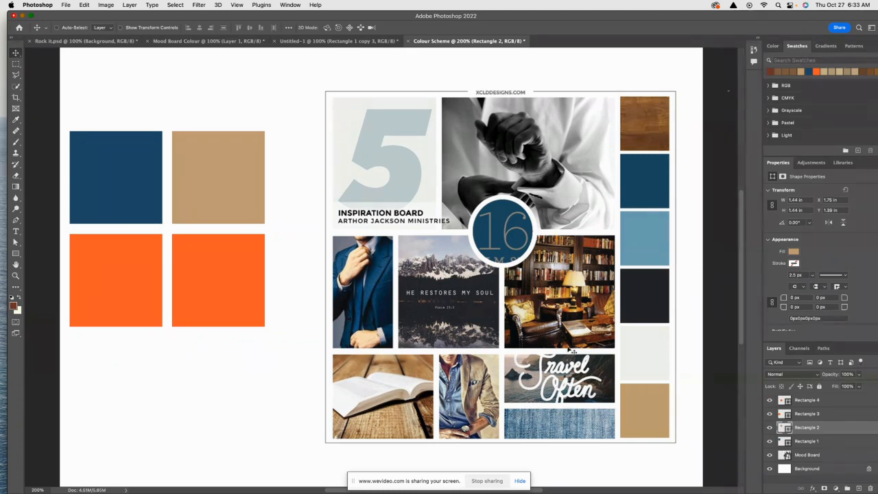
left_click(812, 414)
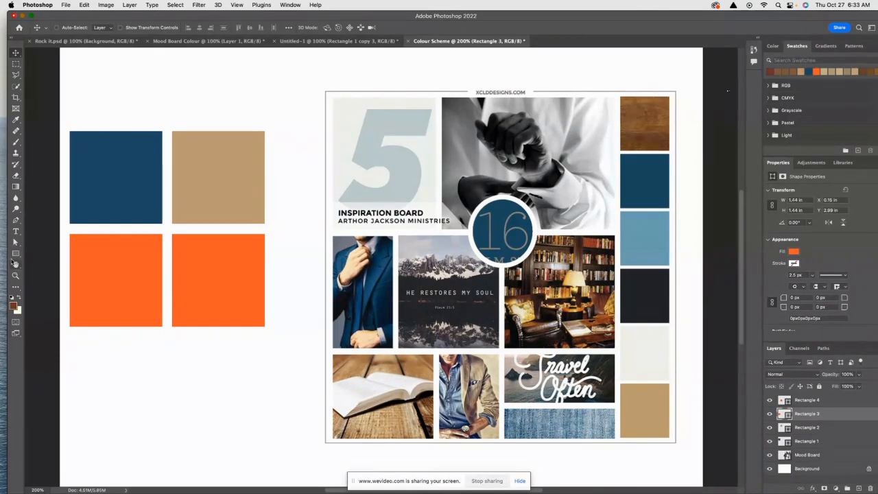
left_click_drag(16, 243, 53, 248)
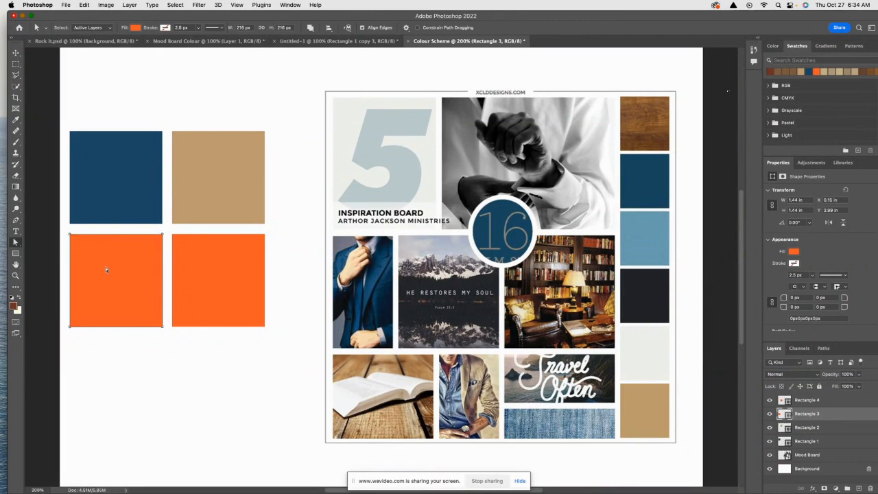
left_click(794, 252)
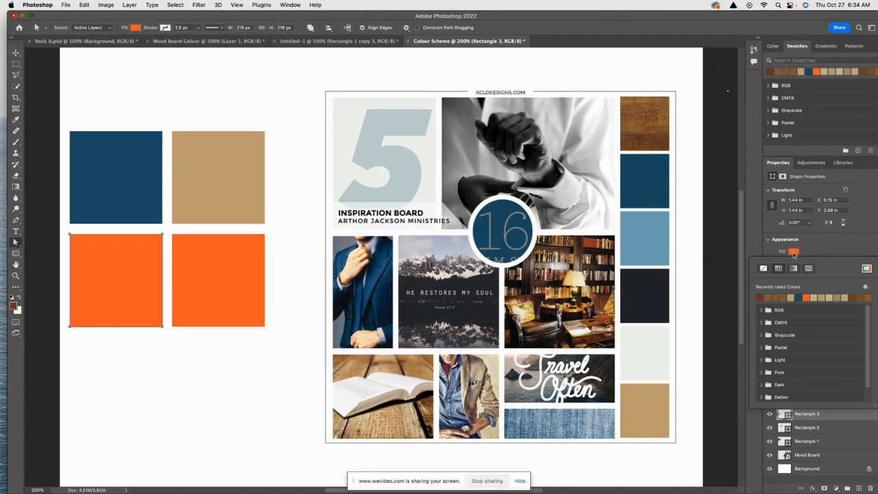
left_click(760, 297)
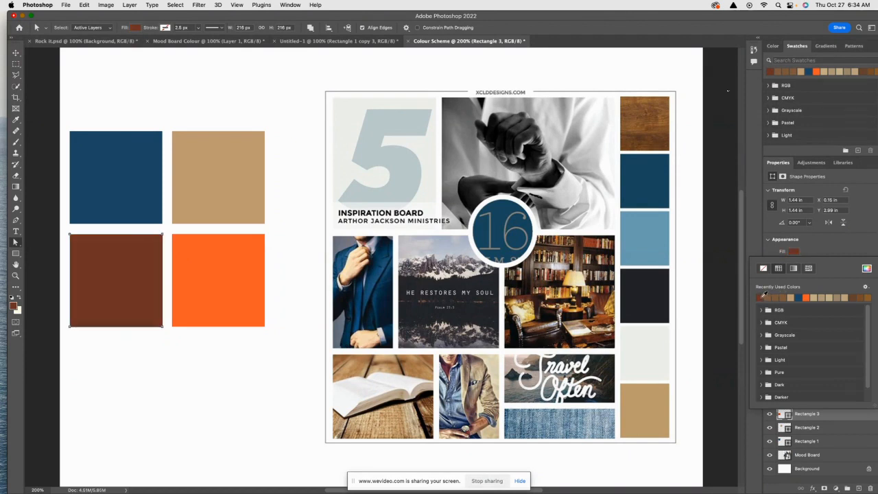
key("v")
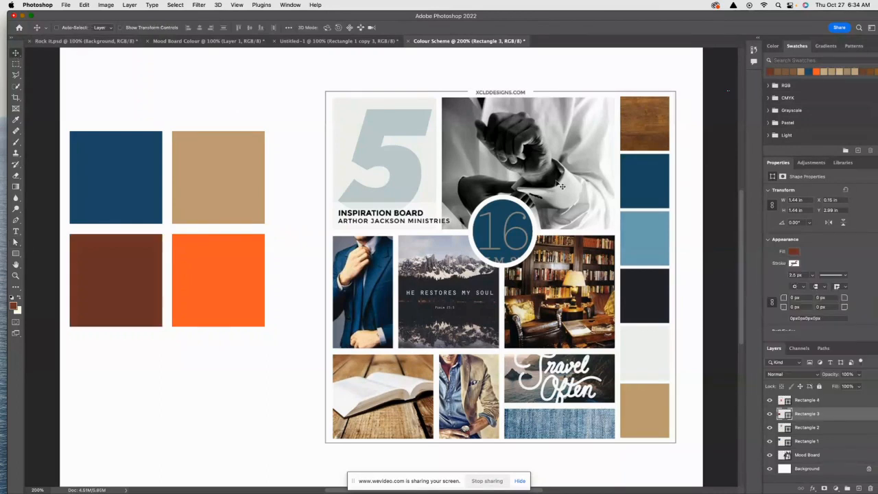
Step: Select the Rectangle 4 layer and try sampling light tones from the open book's pages with the Eyedropper tool
left_click(814, 401)
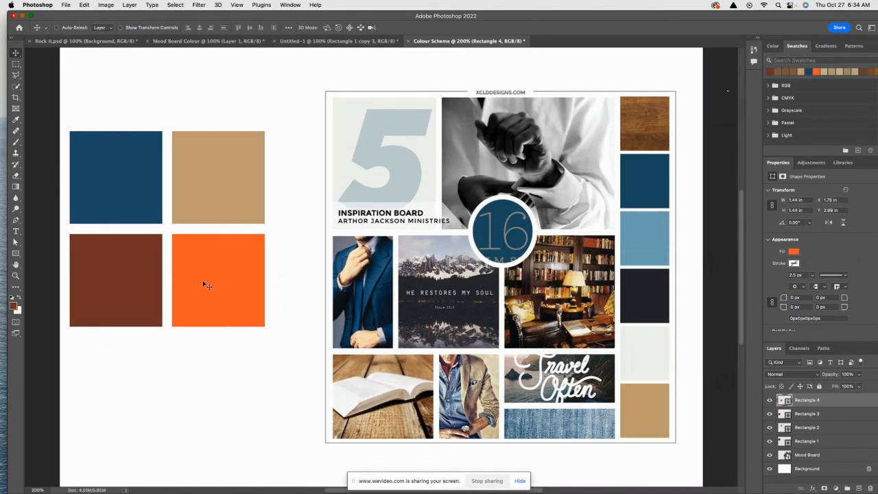
key("i")
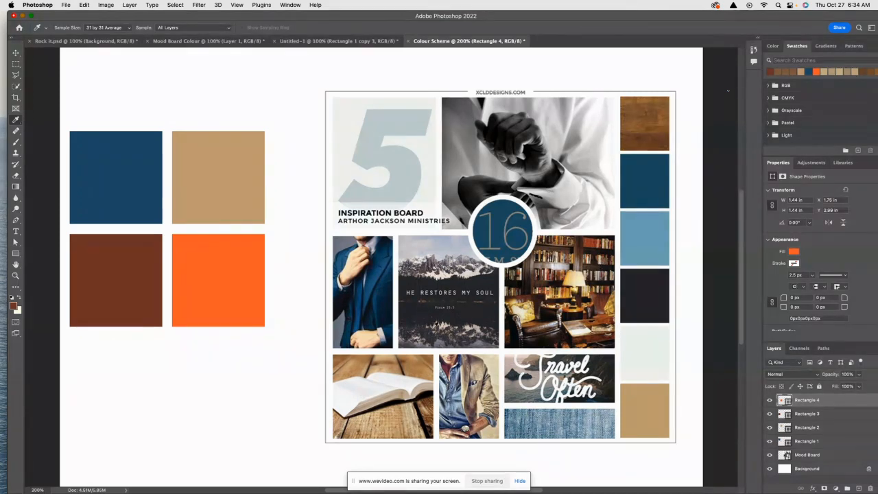
left_click(408, 380)
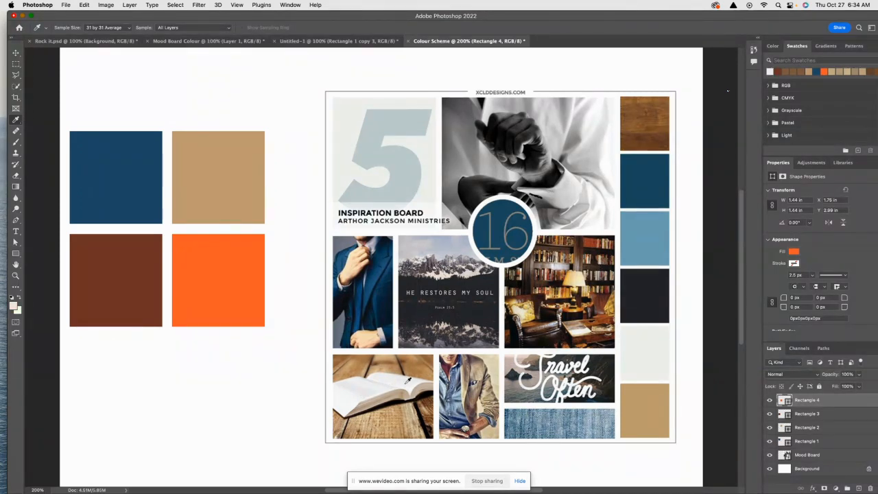
left_click(411, 381)
left_click(417, 384)
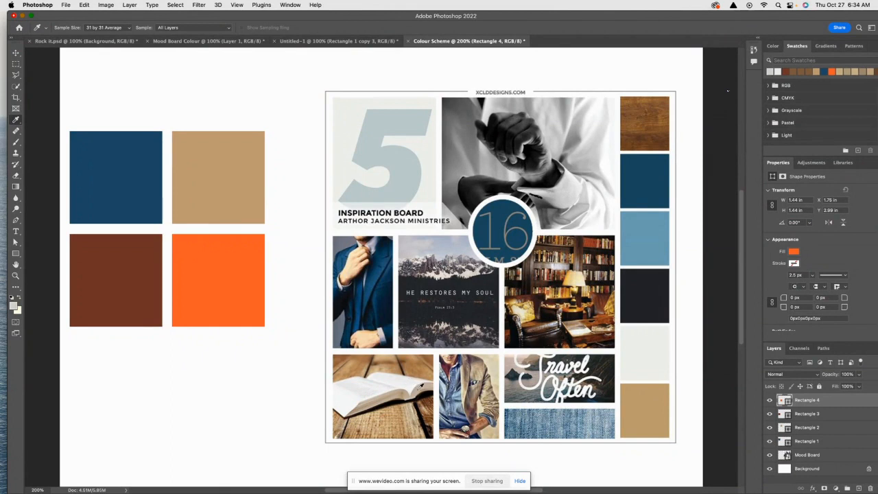
left_click(404, 388)
left_click(401, 389)
left_click(394, 391)
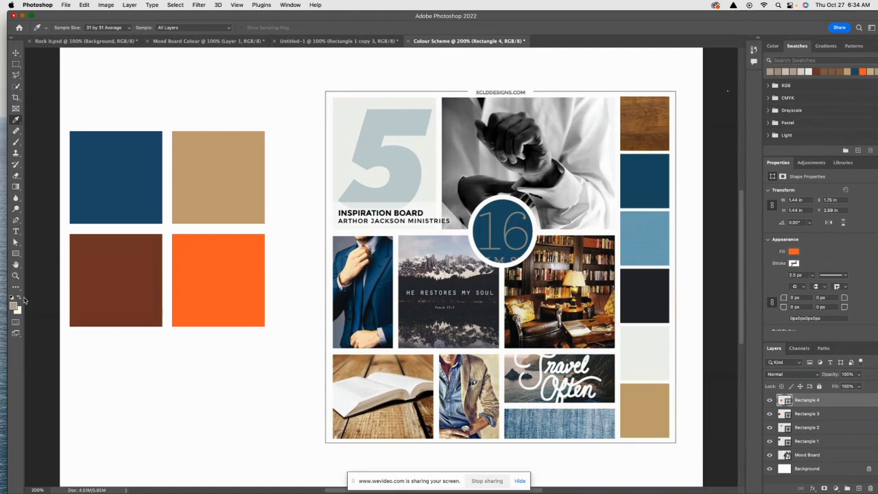
Step: Try sampling beige tones from the armchair cushion, the lampshade and the papers on the table in the library photo
left_click(523, 317)
left_click(523, 307)
left_click(522, 306)
left_click(525, 303)
left_click(525, 303)
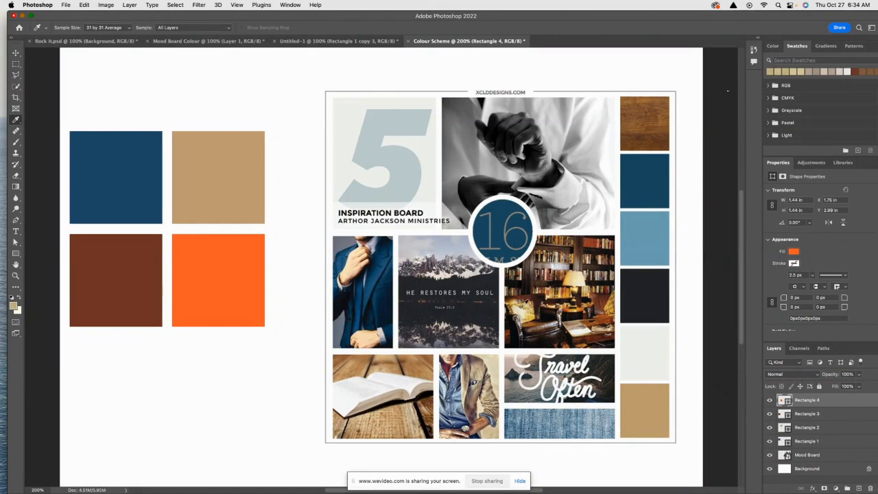
left_click(580, 280)
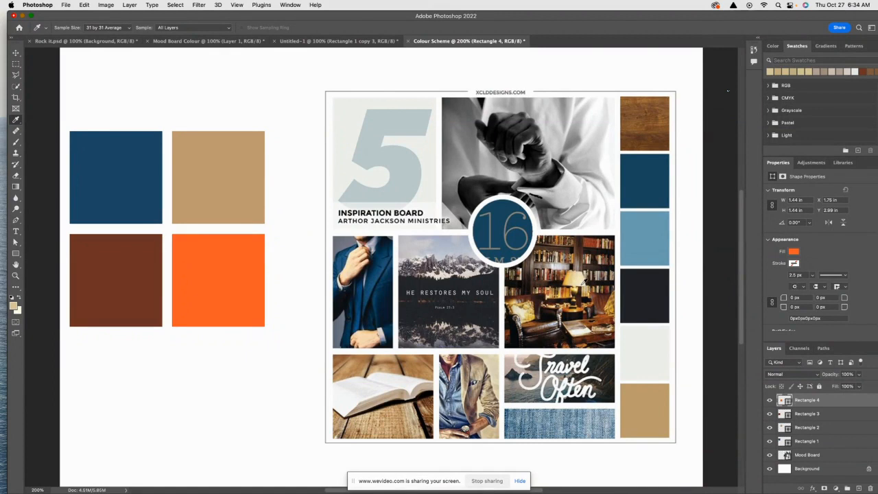
left_click(581, 284)
left_click(582, 283)
left_click(584, 283)
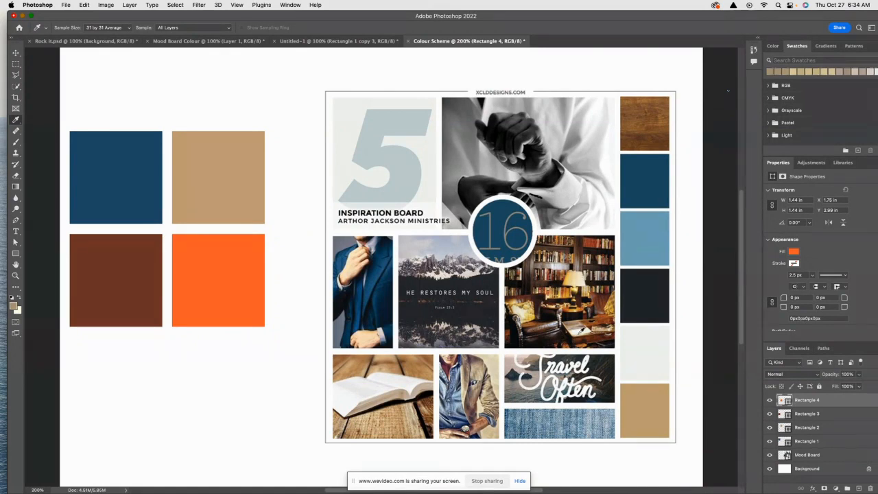
left_click(582, 329)
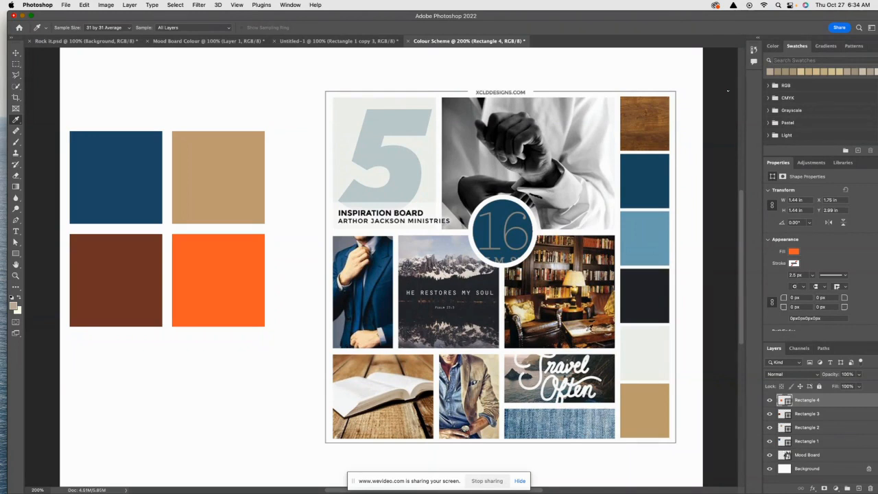
left_click(587, 330)
left_click(587, 330)
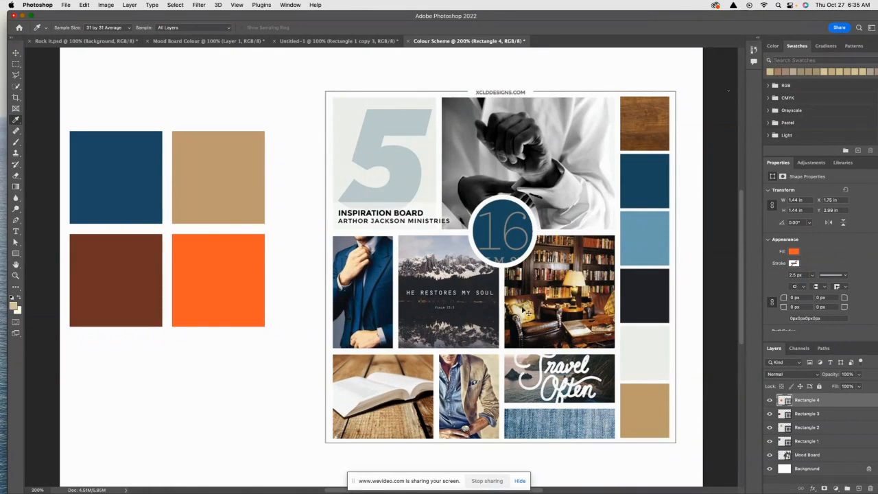
Step: Sample the pale yellow-beige of the cushion on the leather armchair in the library photo with the Eyedropper tool
key("XF86AudioRaiseVolume")
key("super+equal")
key("super+equal")
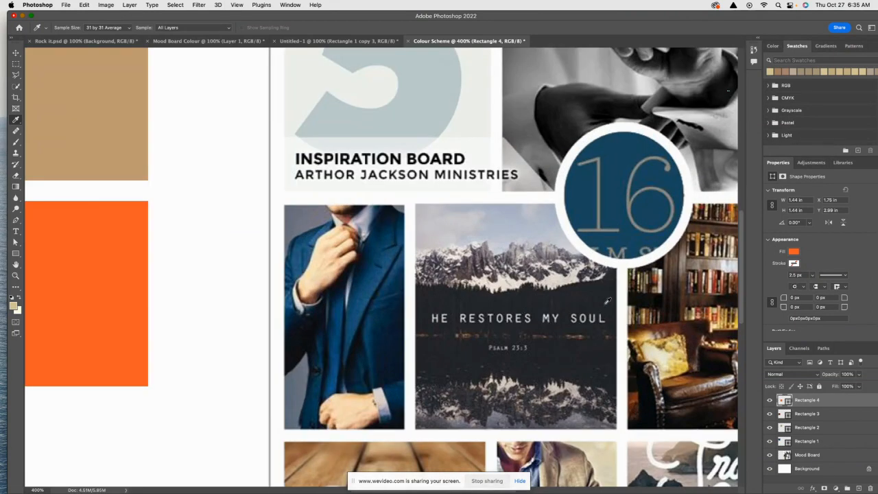
scroll(479, 319, "right", 5)
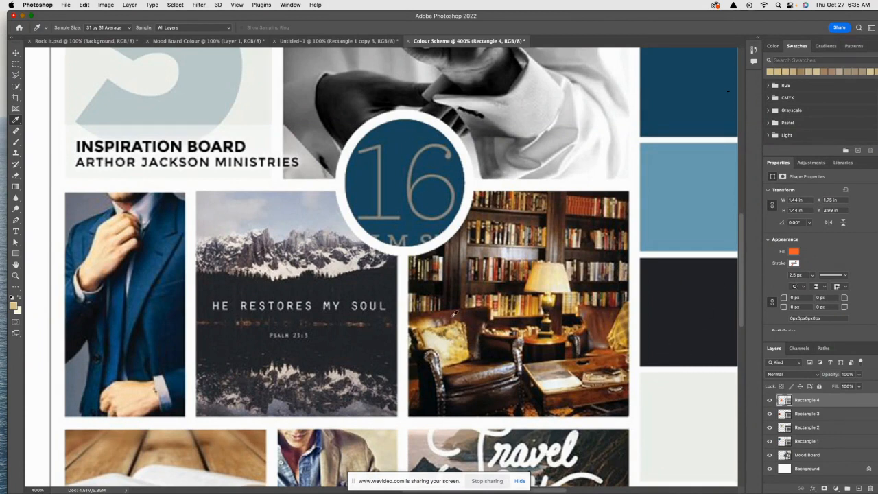
key("super+minus")
key("super+minus")
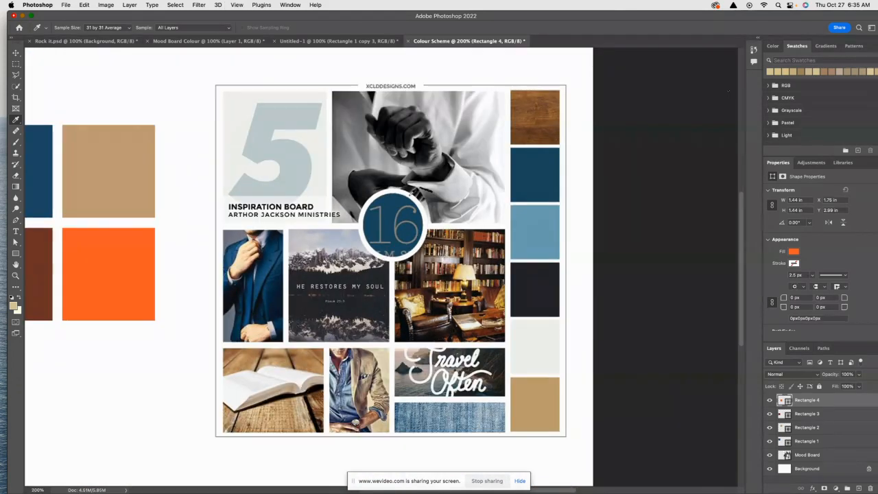
Step: Select Rectangle 4's shape with the Direct Selection tool and fill it with the sampled pale yellow-beige from the recently used colours
left_click(16, 242)
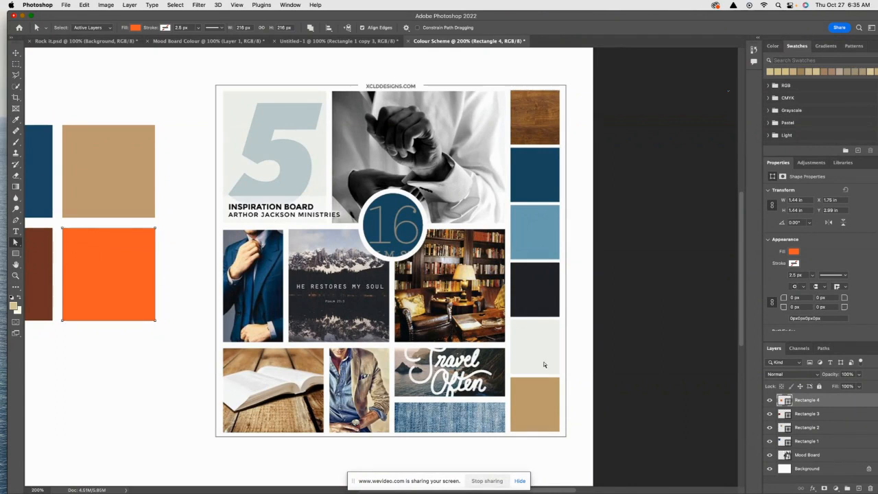
left_click(793, 252)
left_click(763, 296)
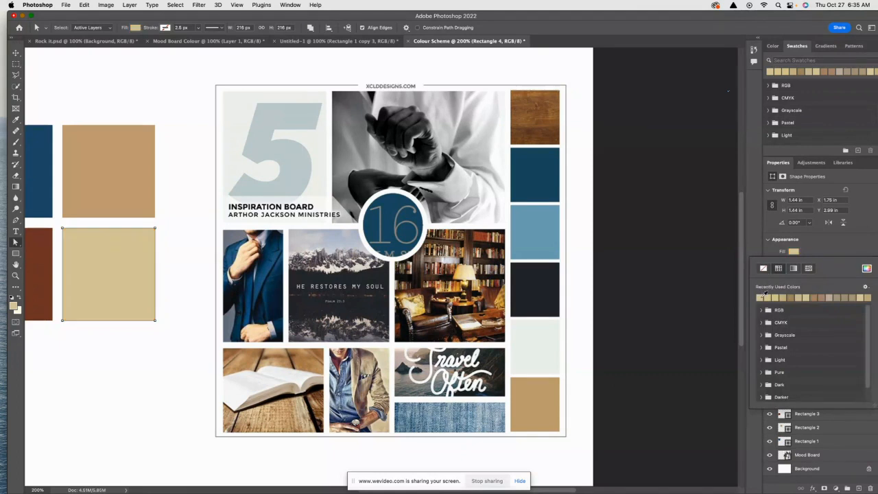
key("v")
key("super+1")
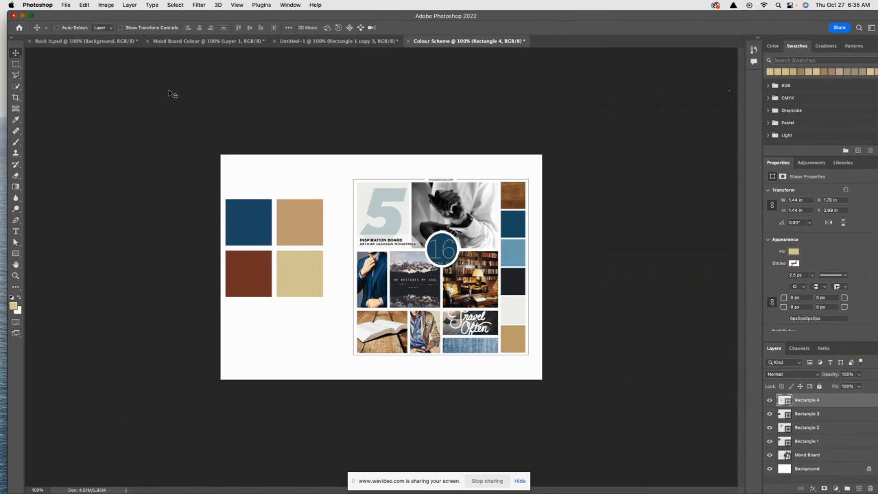
key("super+equal")
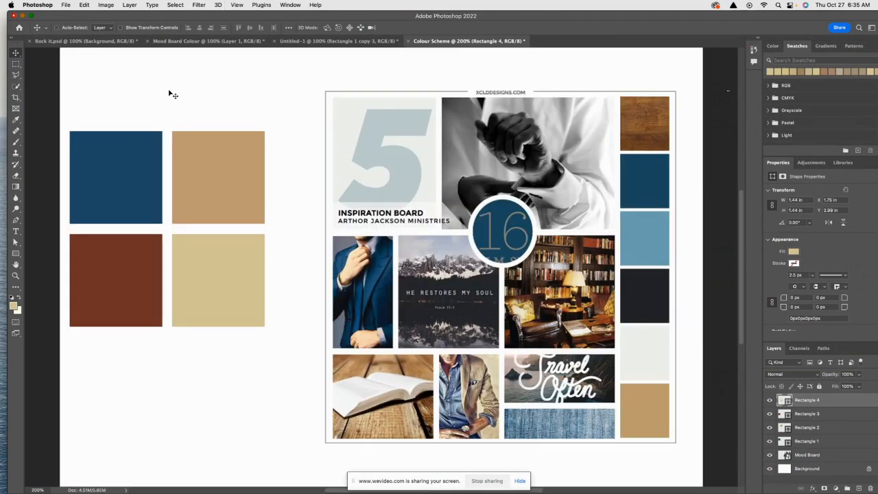
Step: Open My Library among the Creative Cloud libraries to show its stored assets
key("super+minus")
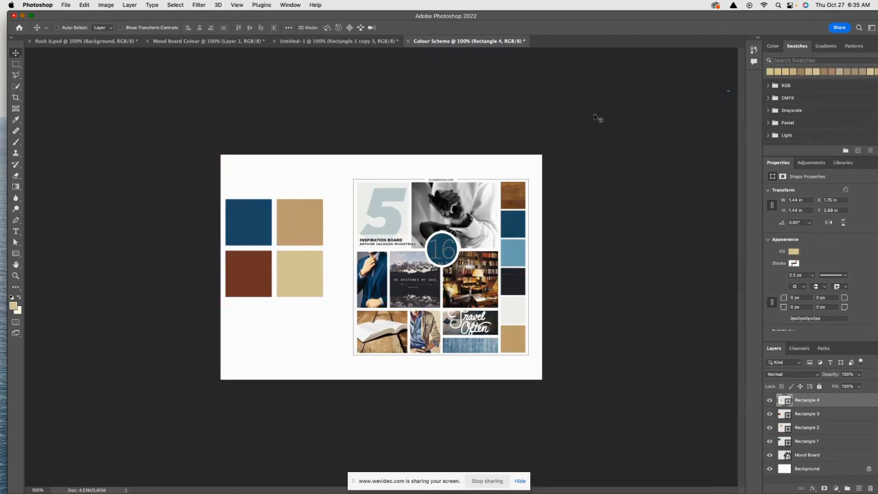
left_click(845, 163)
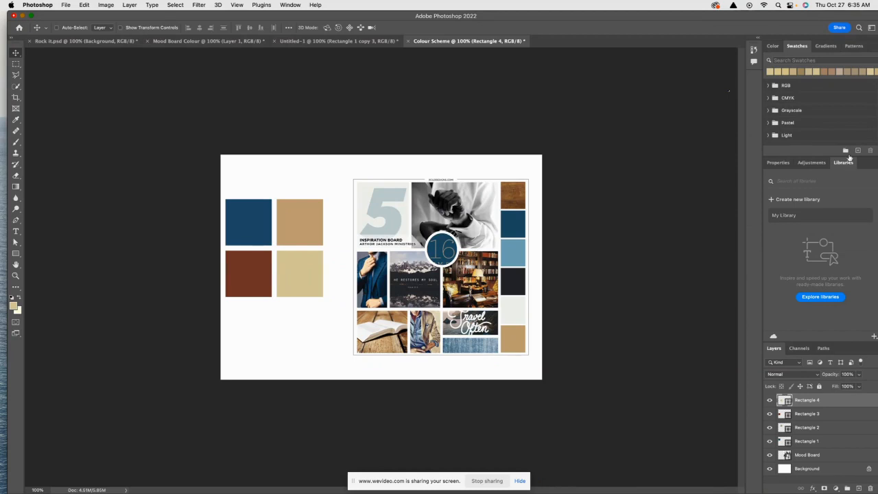
left_click(785, 215)
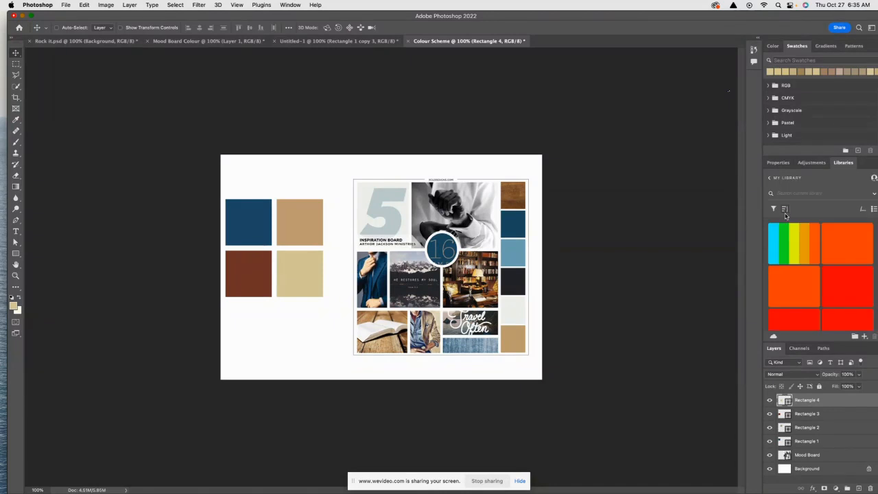
left_click(770, 178)
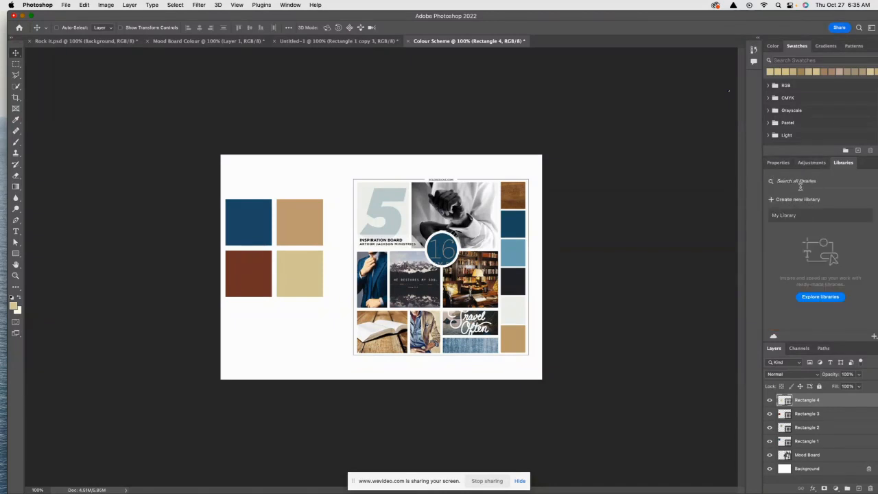
left_click(779, 216)
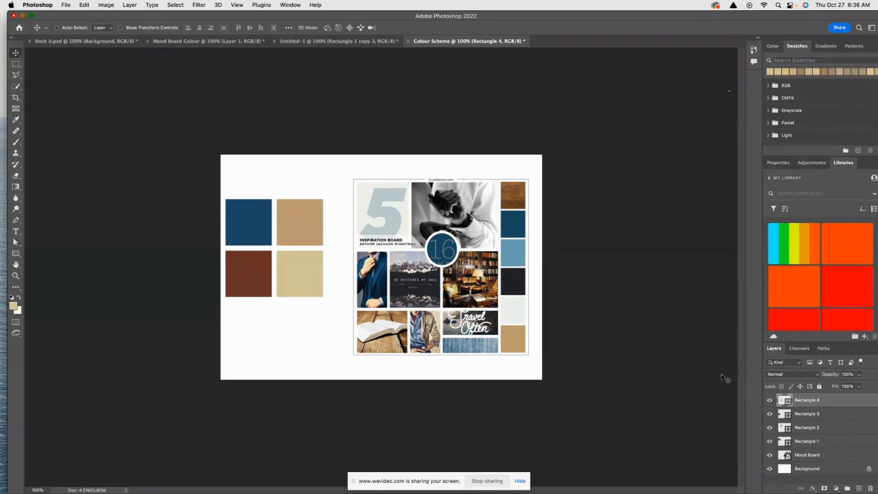
Step: Add the Rectangle 1 to Rectangle 4 layers together to My Library as a graphic and delete its older Rectangle 1 copy 3 graphic
left_click(816, 414, "shift")
left_click(817, 430, "shift")
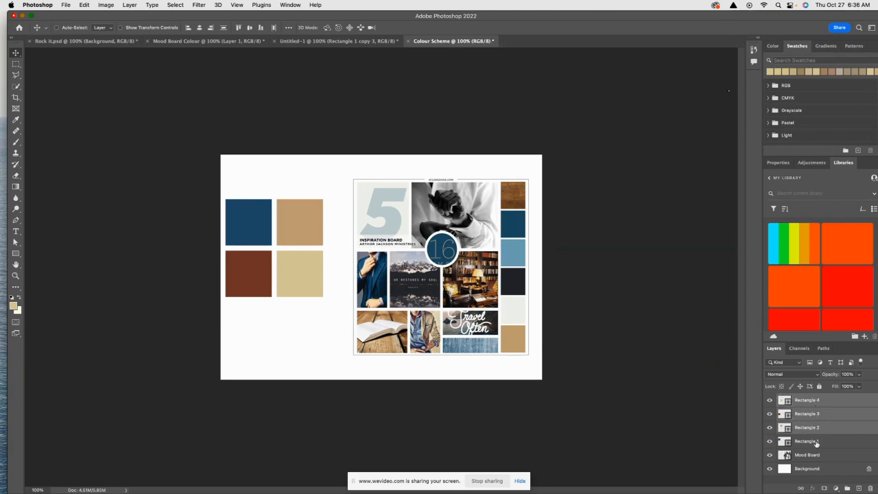
left_click(815, 443, "shift")
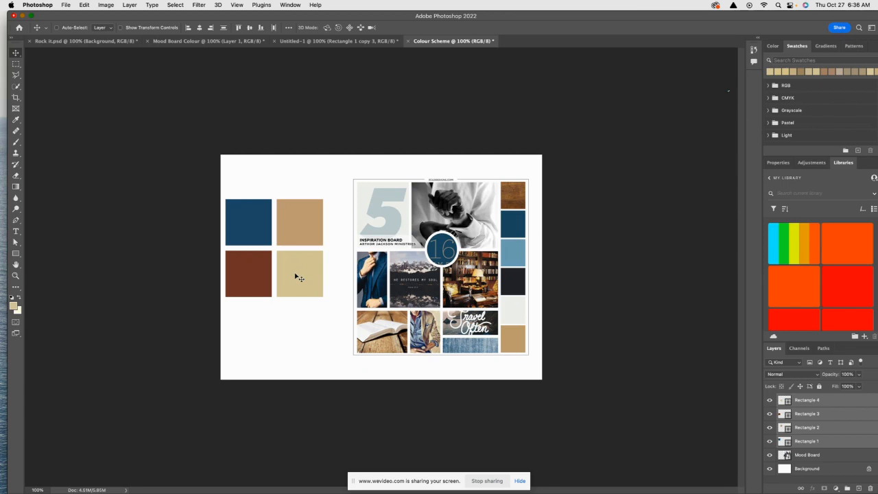
left_click_drag(299, 277, 788, 274)
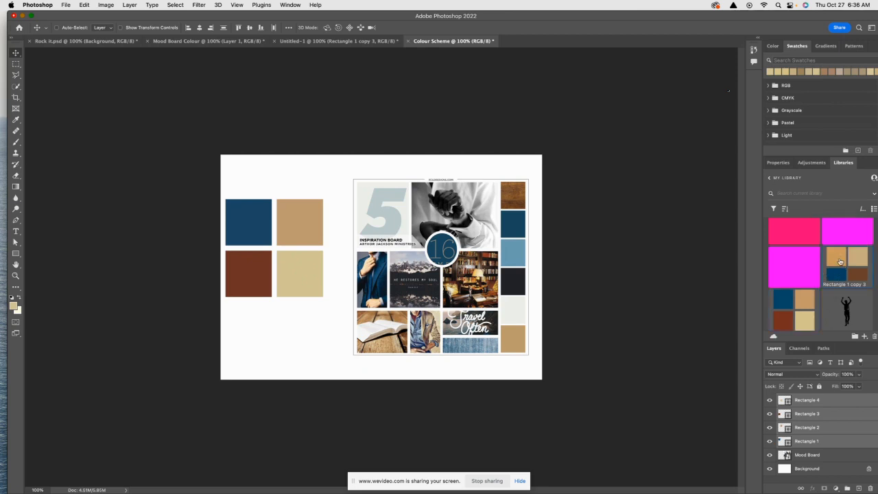
left_click_drag(842, 267, 876, 340)
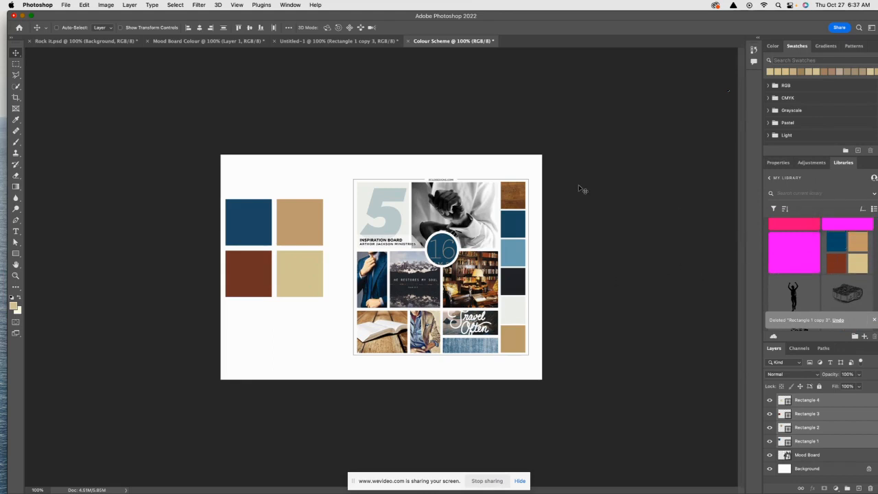
Step: Create a new 7 x 7 inch RGB document at 150 pixels/inch with a white background
left_click(67, 5)
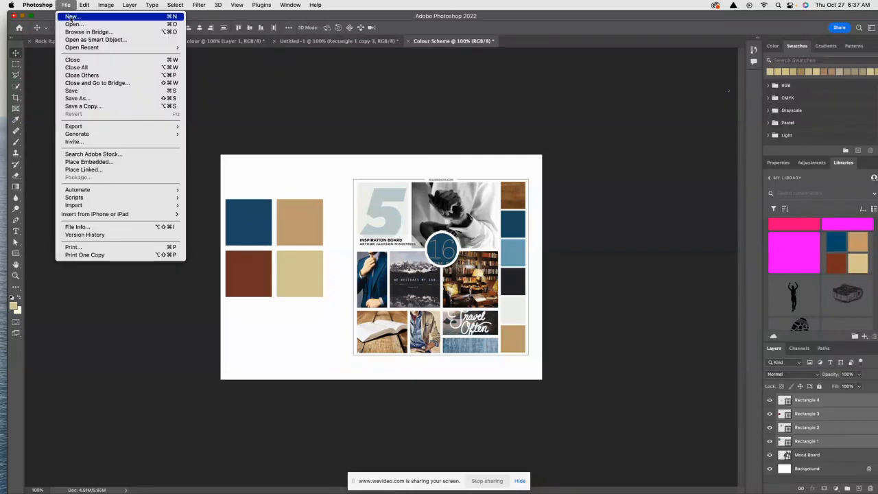
left_click(71, 17)
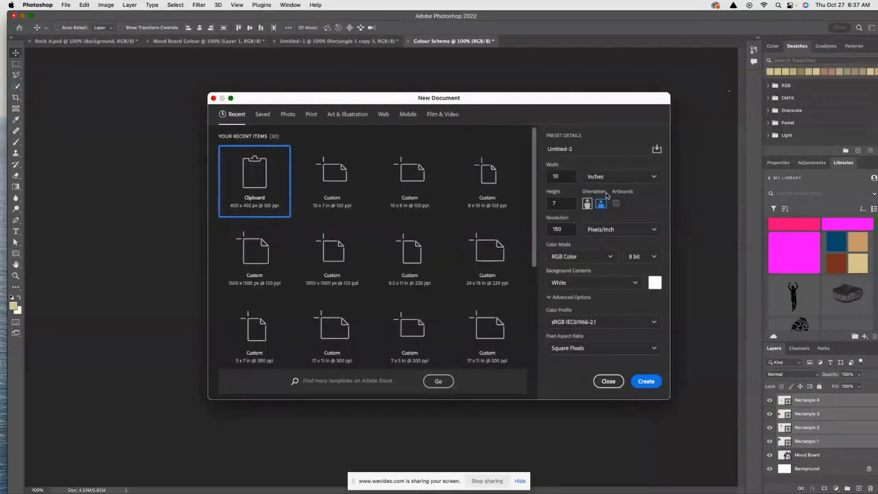
left_click_drag(562, 176, 539, 175)
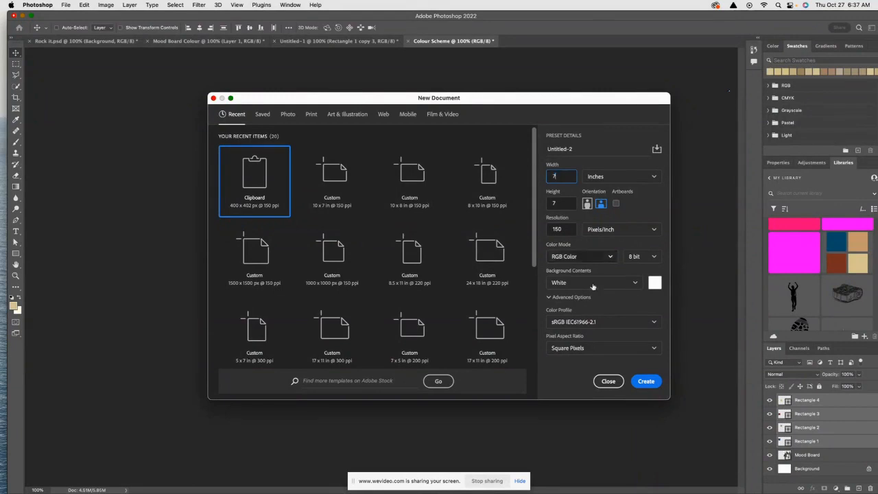
left_click(641, 382)
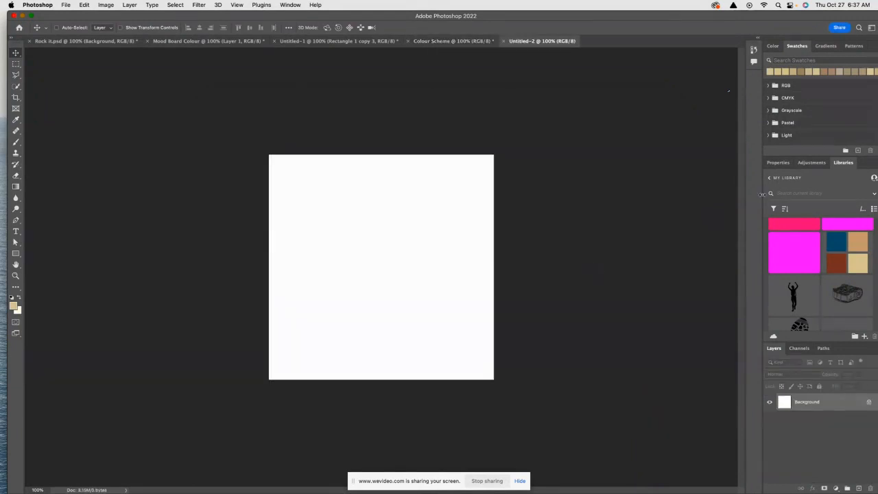
Step: Place the four-square swatch graphic from My Library at 100% in the upper-left corner of the new canvas
left_click(778, 162)
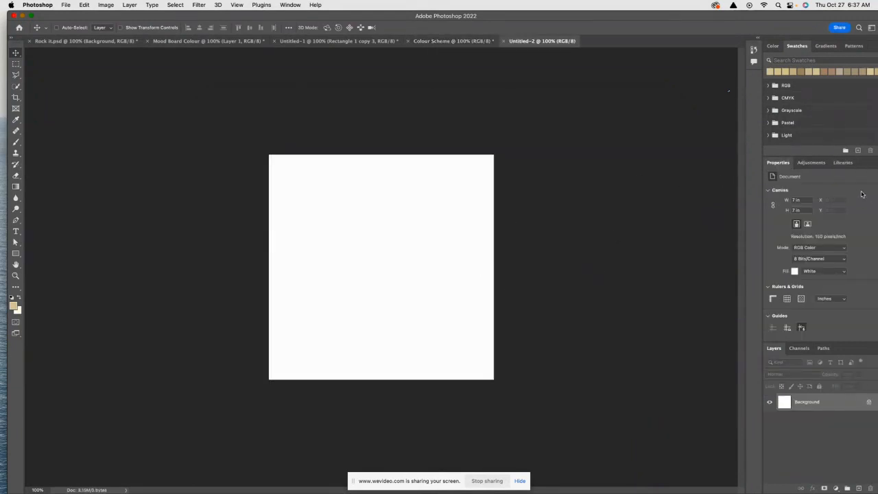
left_click(846, 164)
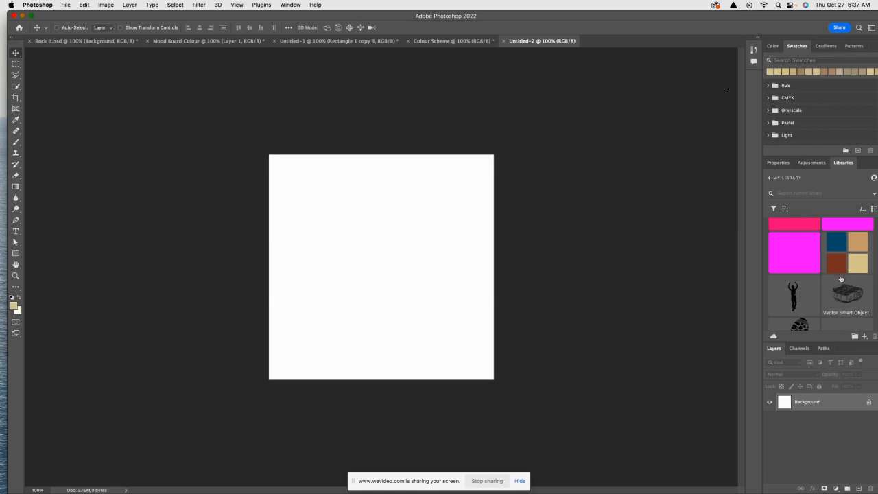
left_click_drag(850, 253, 330, 204)
left_click_drag(350, 232, 341, 242)
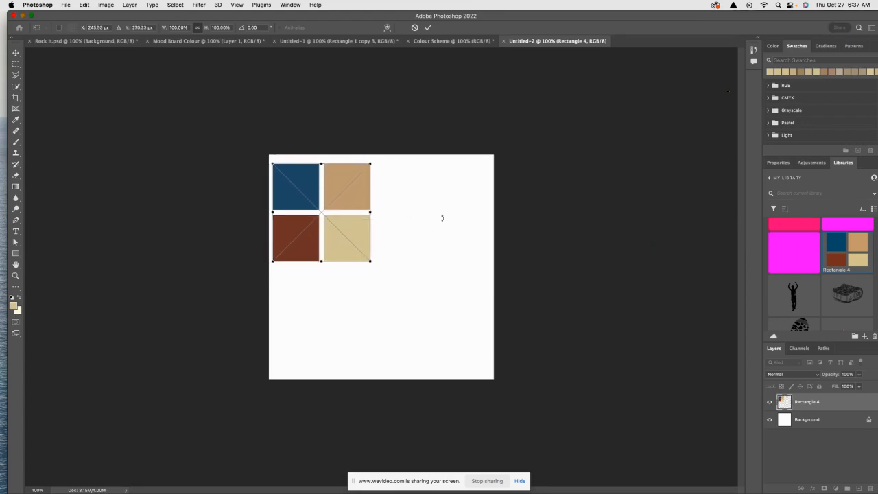
double_click(361, 236)
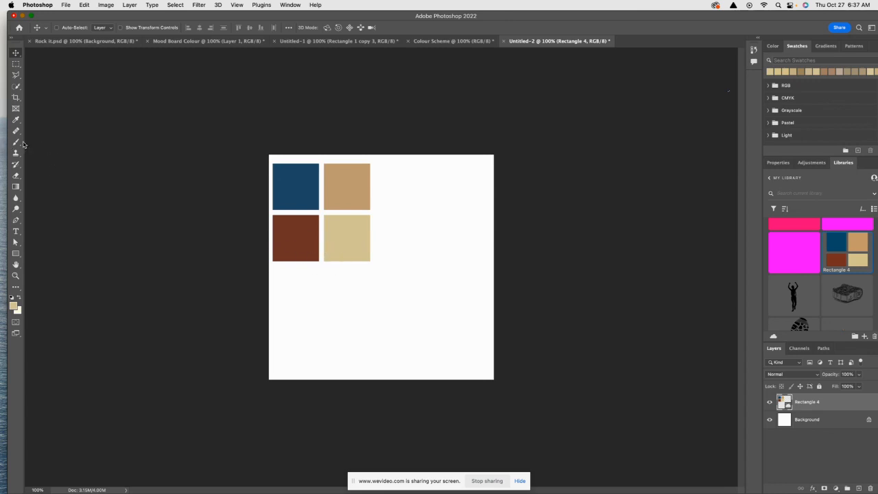
Step: Draw an ellipse about 2.38 x 2.25 inches below the swatch squares with the Ellipse tool
left_click(17, 254)
left_click_drag(19, 256, 46, 261)
left_click_drag(339, 291, 416, 363)
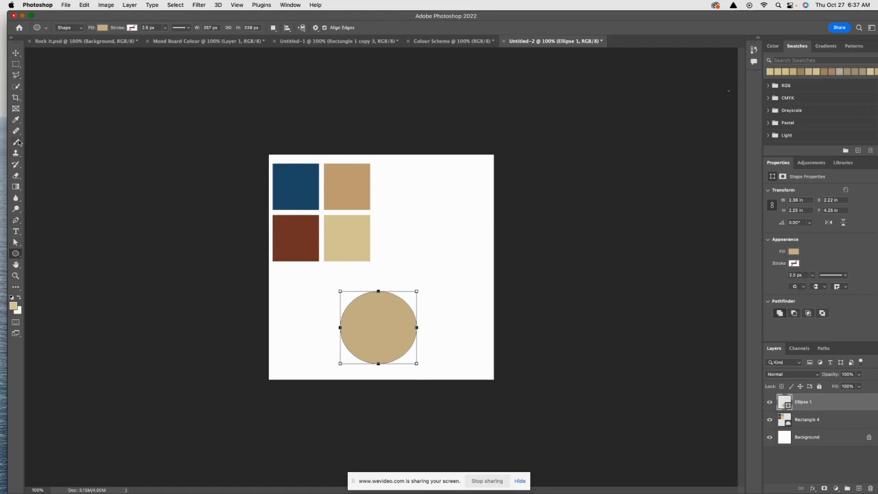
left_click(20, 61)
left_click(21, 55)
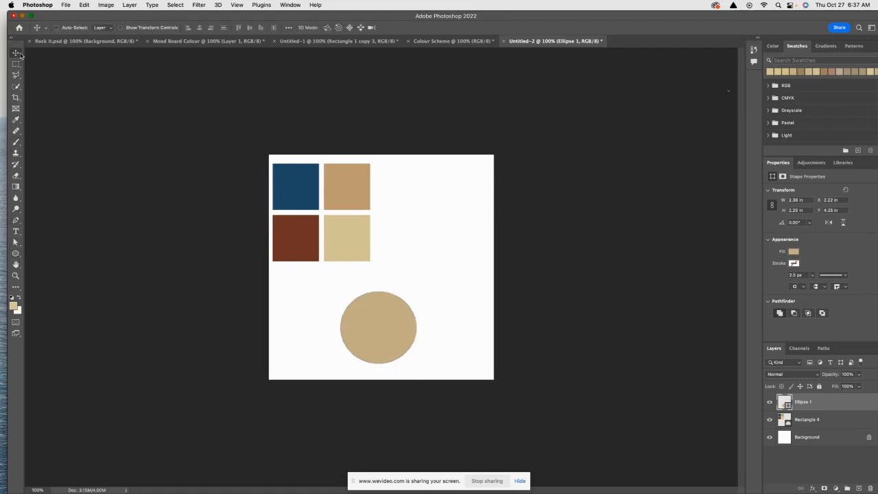
Step: Sample the red-brown swatch with the Eyedropper and fill the ellipse with it from the recently used colours
key("i")
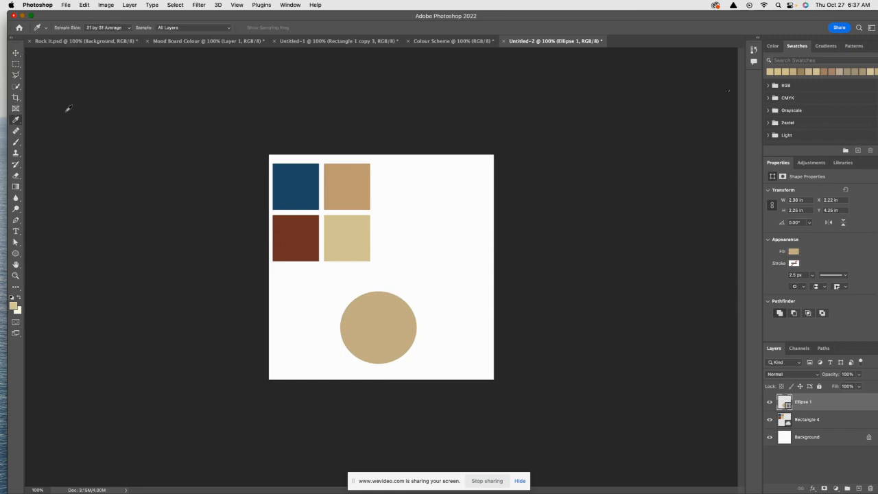
left_click(299, 233)
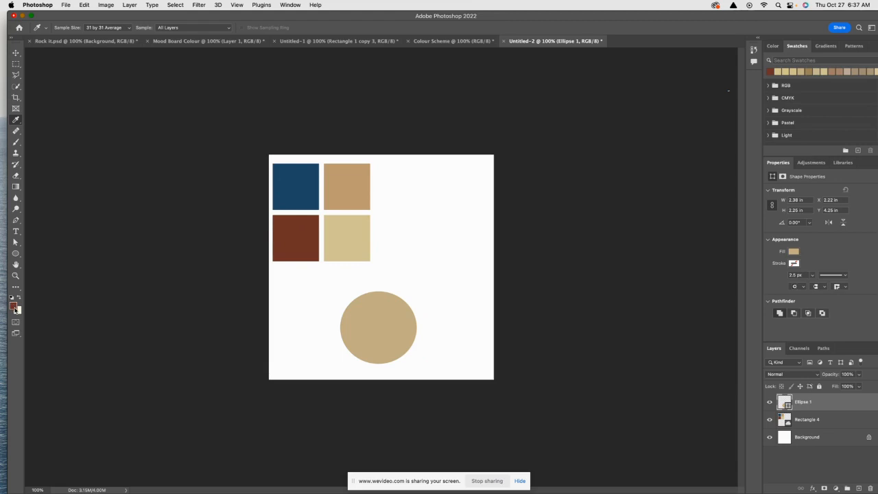
left_click(16, 243)
right_click(17, 244)
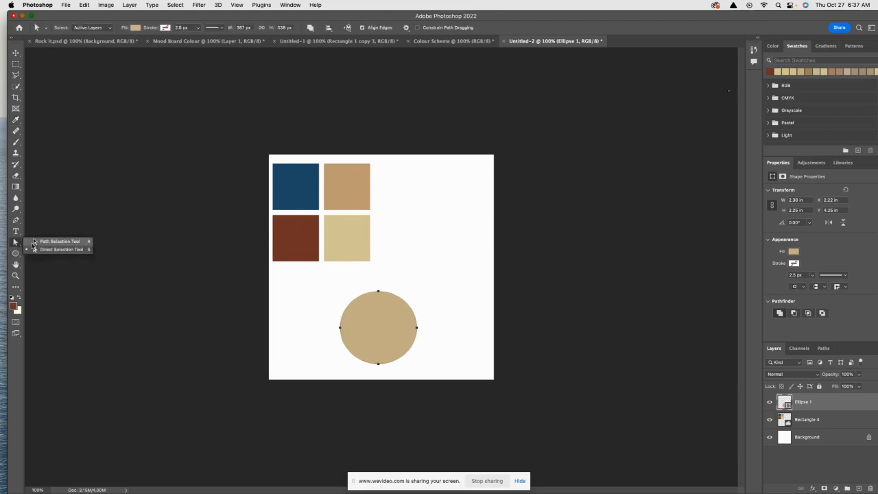
left_click(35, 247)
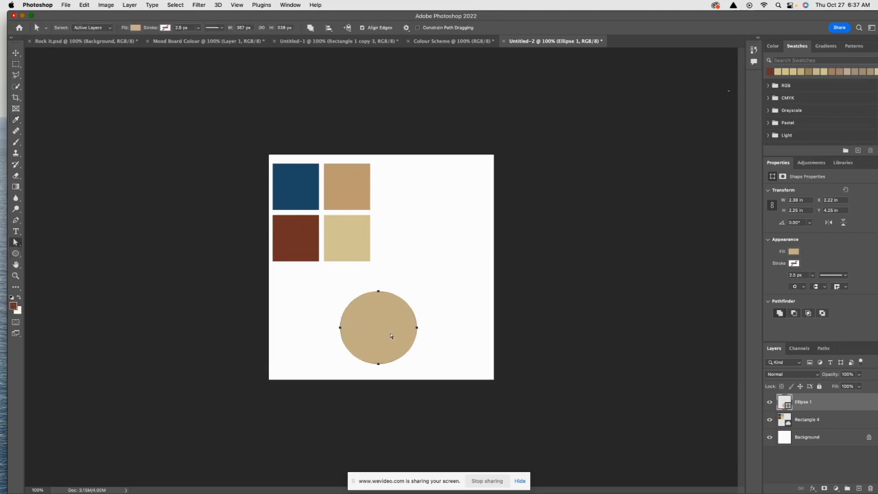
left_click(794, 252)
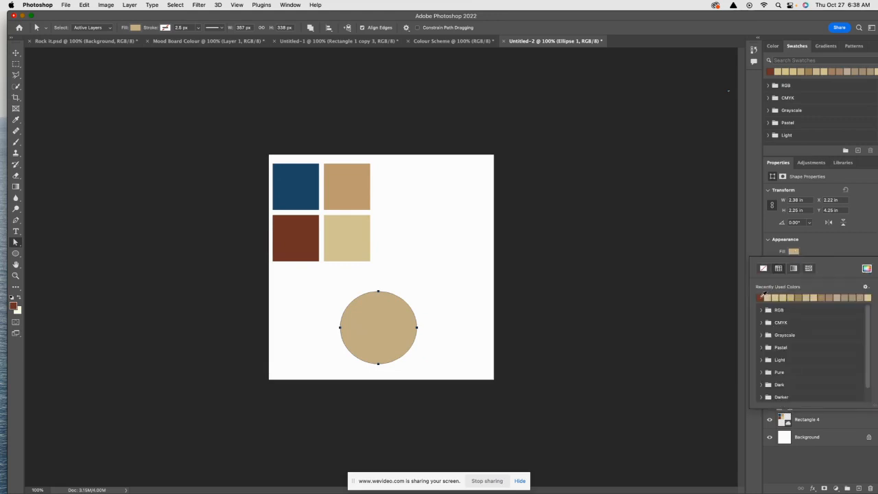
left_click(760, 297)
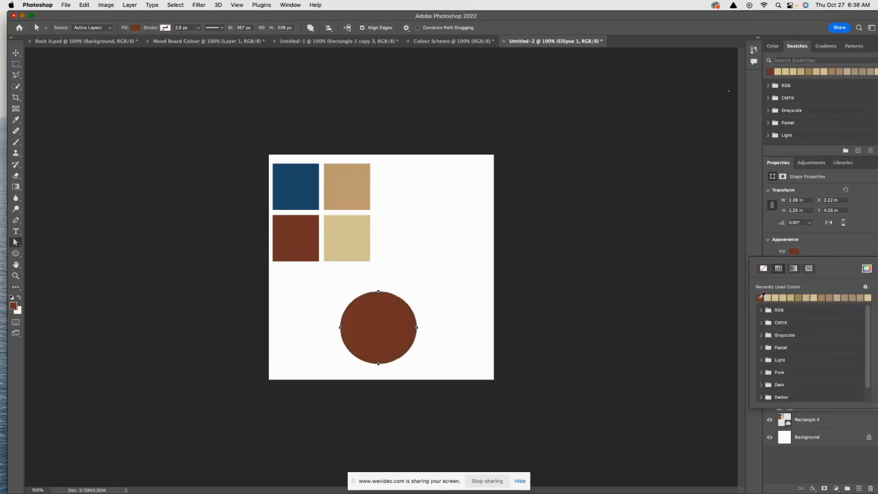
left_click(17, 54)
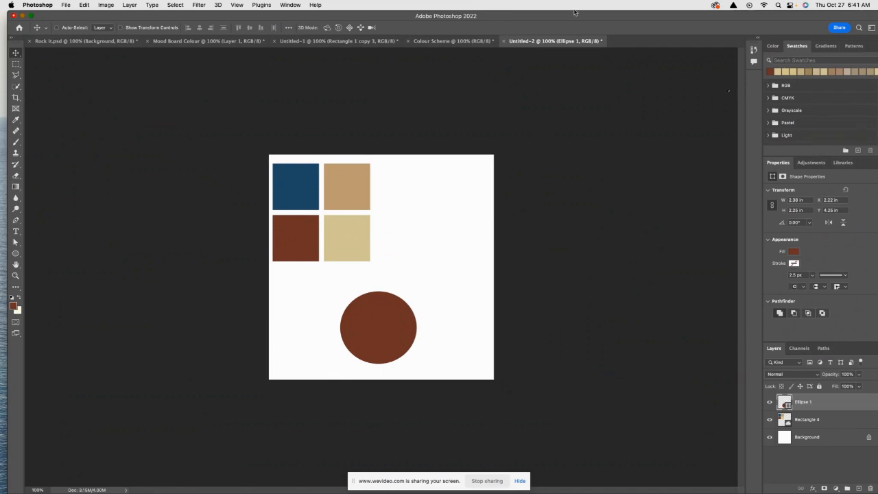
Step: Switch to the Google Slides presentation in Chrome and open its Adobe Color link
left_click(22, 15)
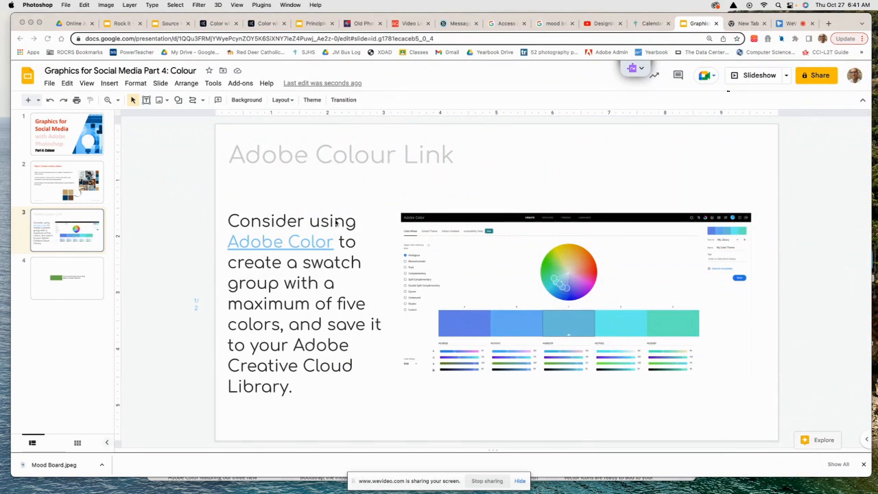
left_click(288, 241)
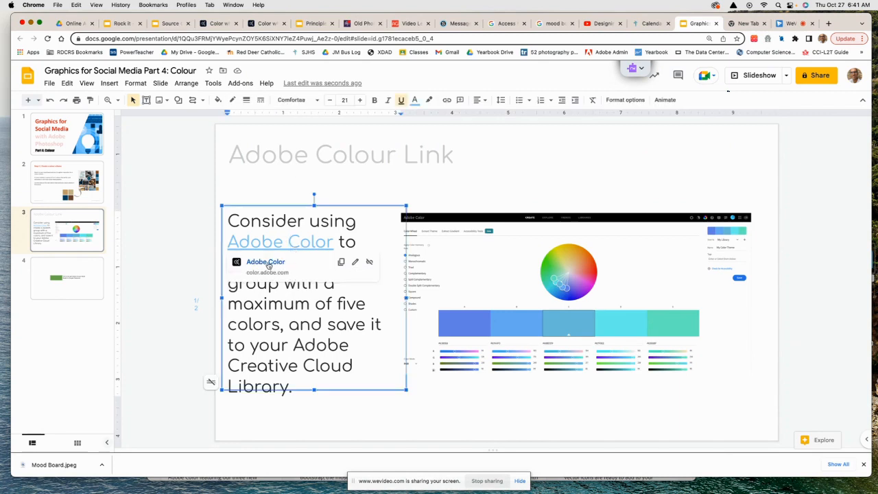
left_click(267, 262)
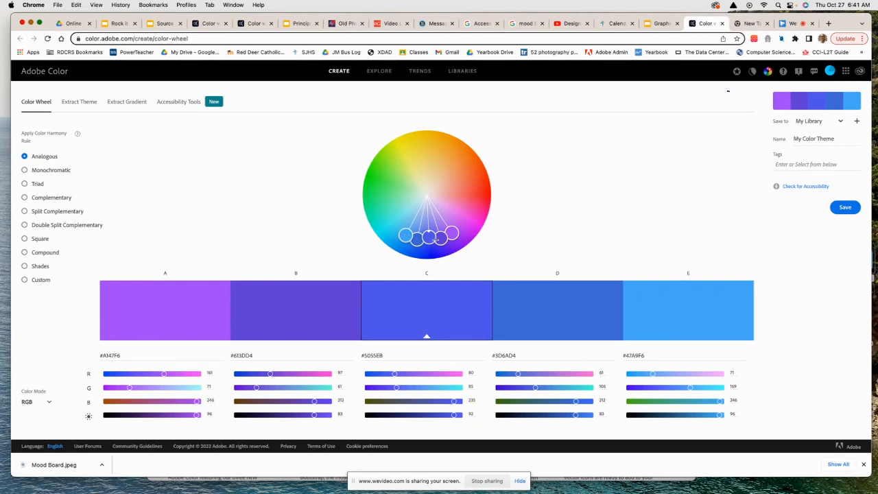
Step: Experiment with the Analogous and Split Complementary rules on the colour wheel, and shift colour C to coral red #EB615D under the Custom rule
left_click_drag(443, 240, 430, 163)
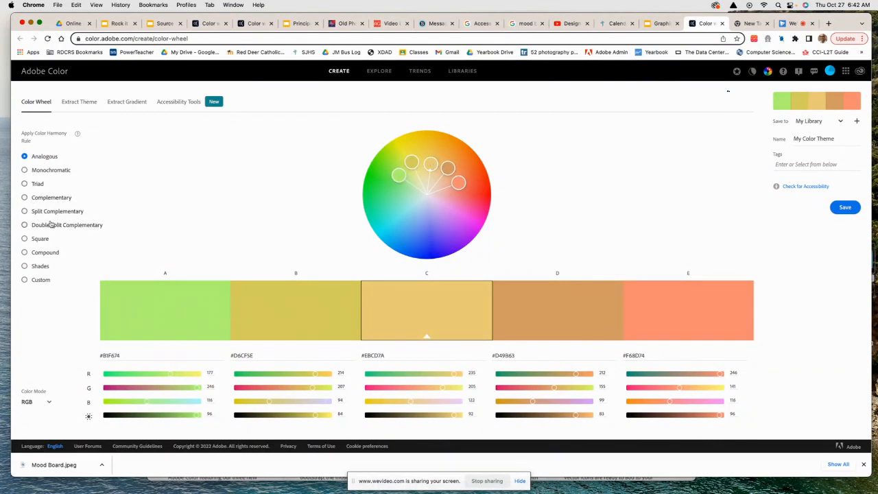
left_click(25, 212)
mouse_move(439, 226)
left_mouse_down()
mouse_move(431, 218)
mouse_move(456, 221)
mouse_move(468, 207)
mouse_move(458, 183)
left_mouse_up()
mouse_move(411, 168)
left_mouse_down()
mouse_move(401, 157)
mouse_move(395, 194)
mouse_move(411, 231)
left_mouse_up()
left_click_drag(481, 184, 461, 201)
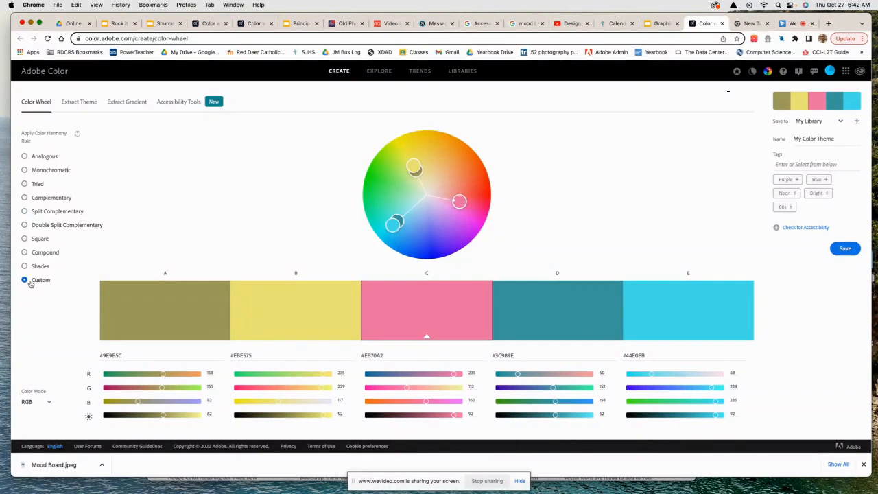
mouse_move(459, 200)
left_mouse_down()
mouse_move(447, 226)
mouse_move(468, 181)
mouse_move(427, 179)
mouse_move(460, 176)
mouse_move(458, 206)
mouse_move(434, 214)
mouse_move(447, 231)
mouse_move(458, 181)
mouse_move(451, 187)
mouse_move(465, 192)
left_mouse_up()
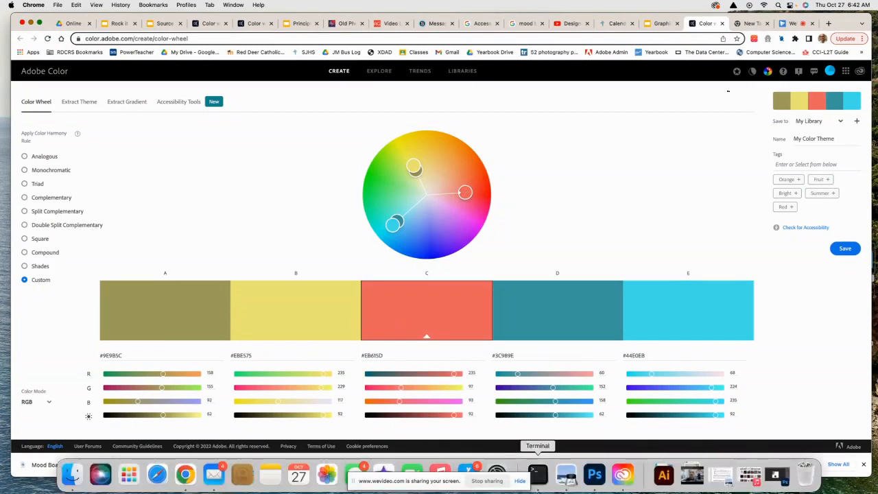
Step: Switch back to Photoshop and bring up the Colour Scheme document
left_click(591, 476)
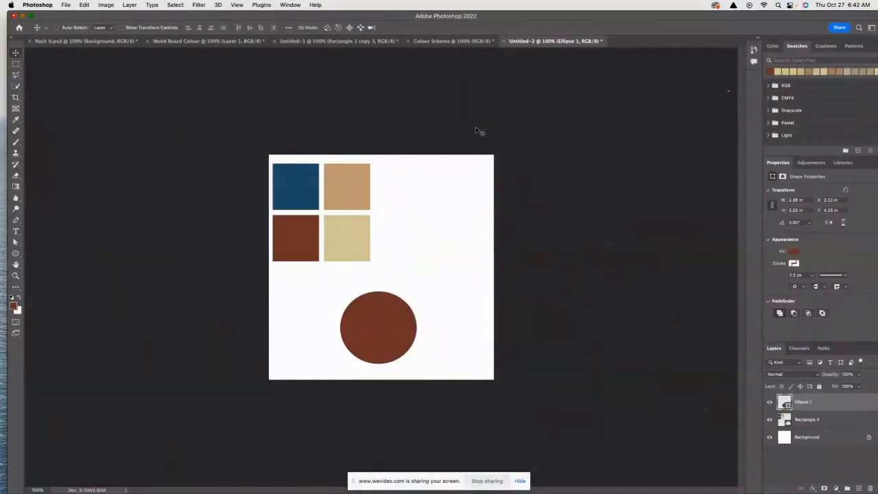
left_click(442, 42)
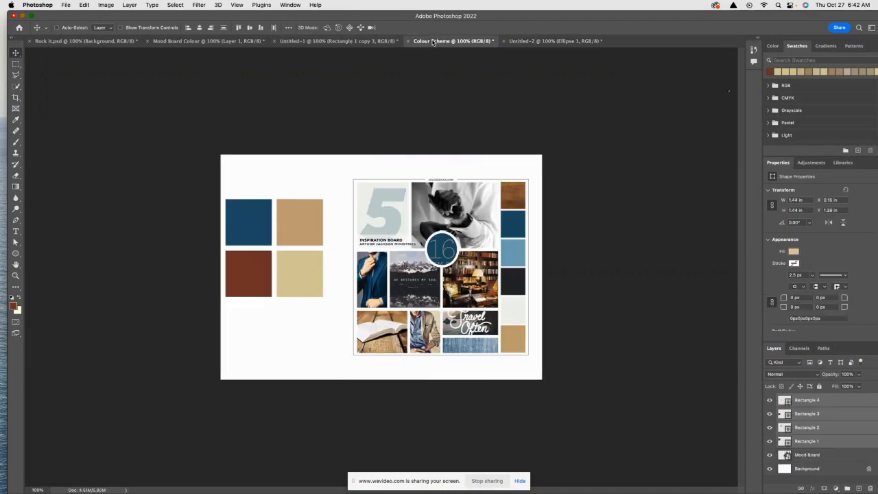
mouse_move(453, 490)
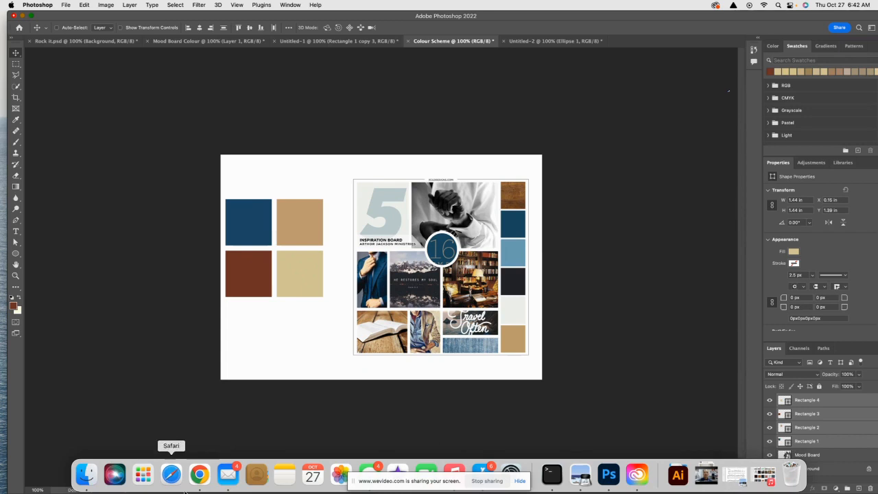
Step: Switch back to Adobe Color in Chrome and save the custom coral, olive and turquoise theme to My Library
left_click(21, 16)
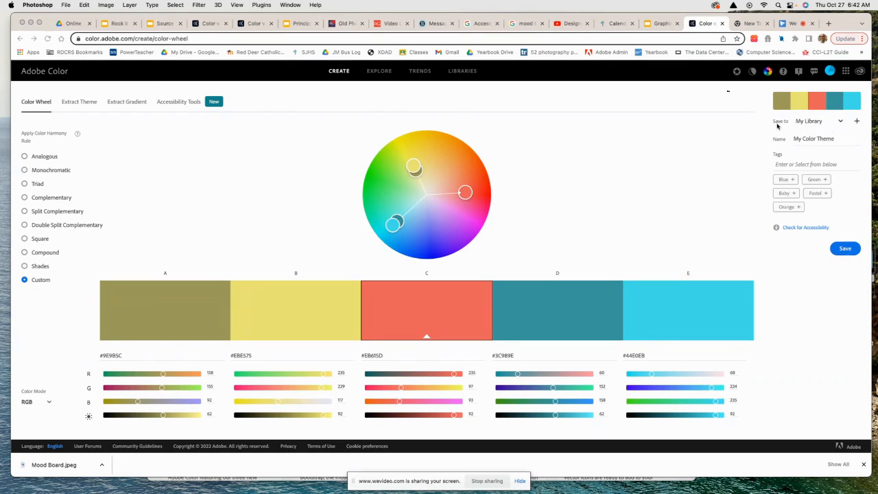
left_click(840, 122)
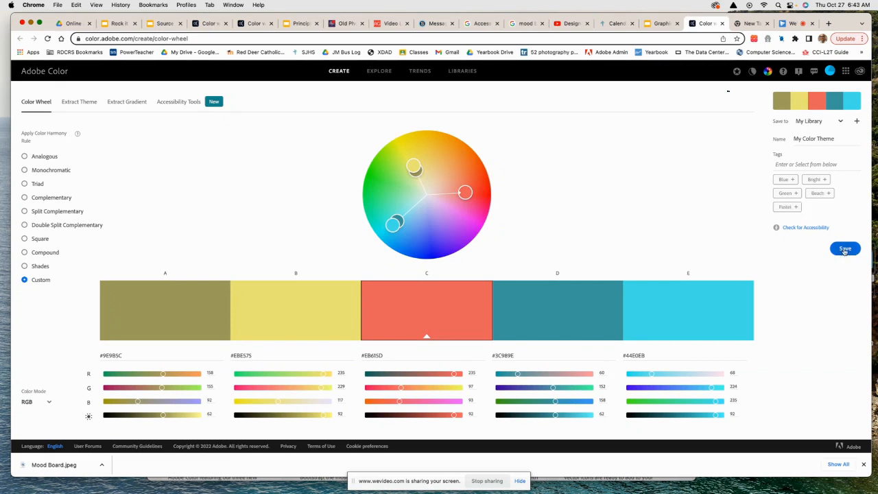
left_click(844, 249)
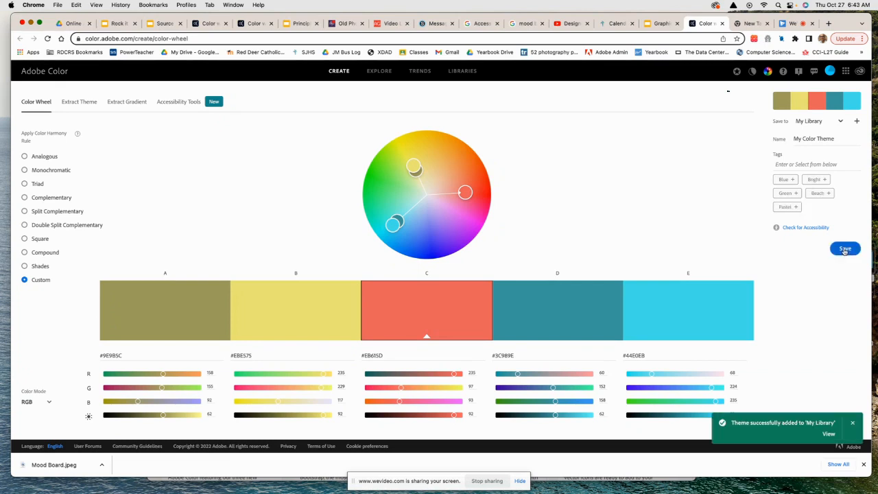
Step: Switch to Photoshop and look for the saved colour theme in My Library
mouse_move(568, 492)
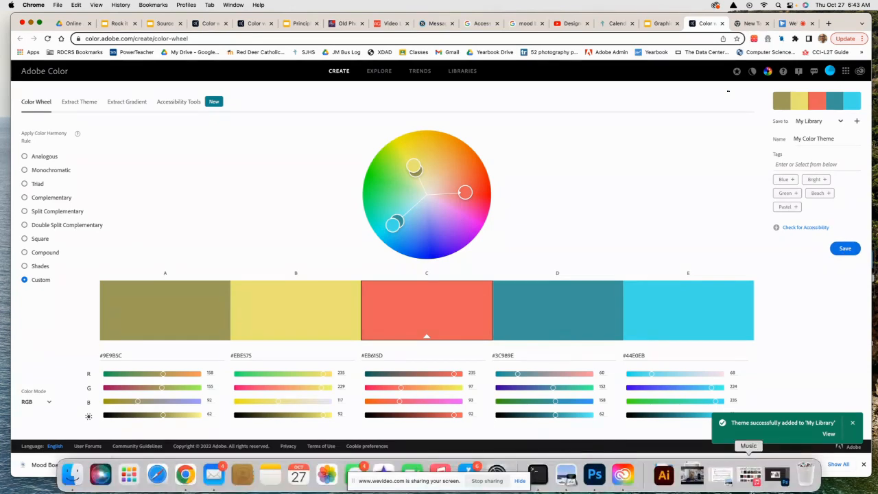
left_click(777, 477)
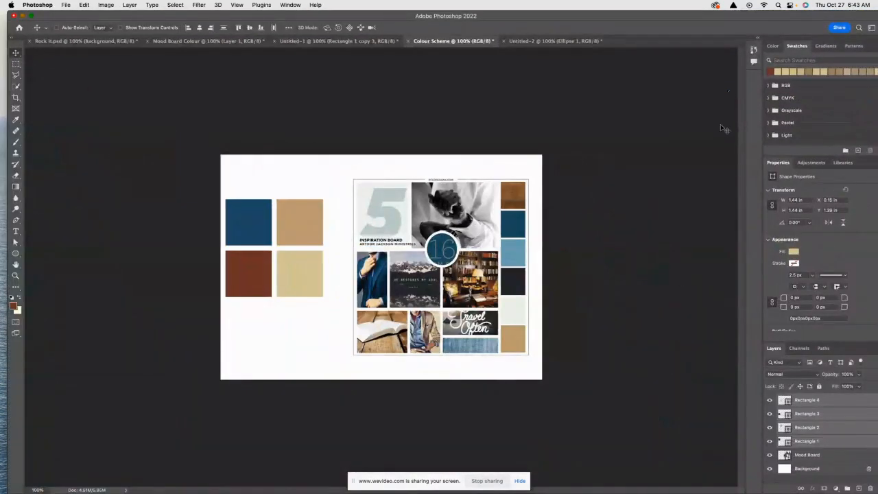
left_click(843, 162)
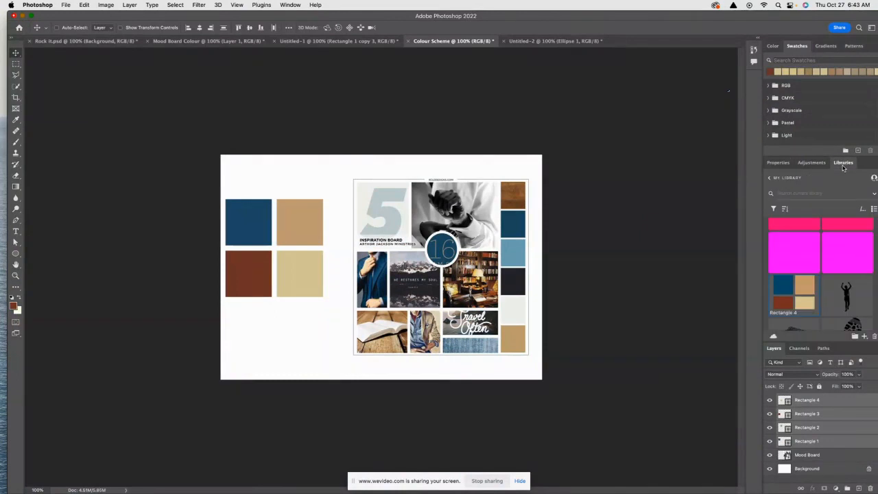
scroll(782, 240, "up", 5)
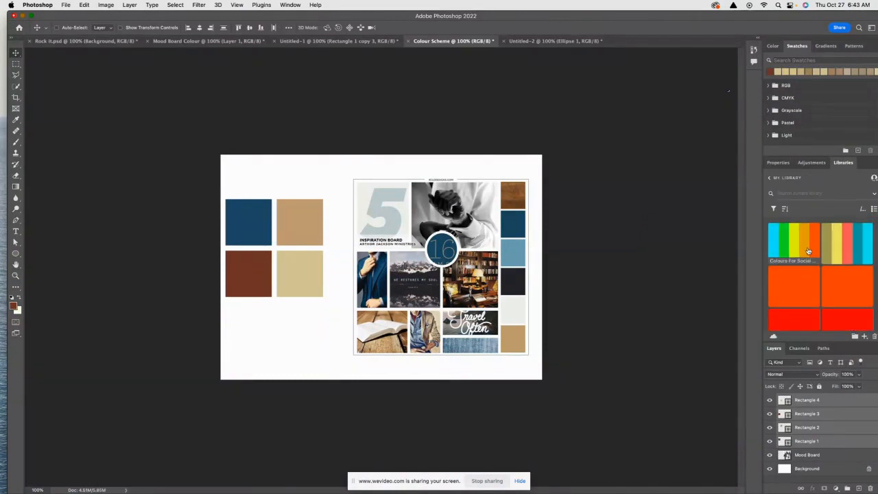
Step: Return to Adobe Color in Chrome and try the Double Split Complementary and Triad rules on the colour wheel
mouse_move(483, 492)
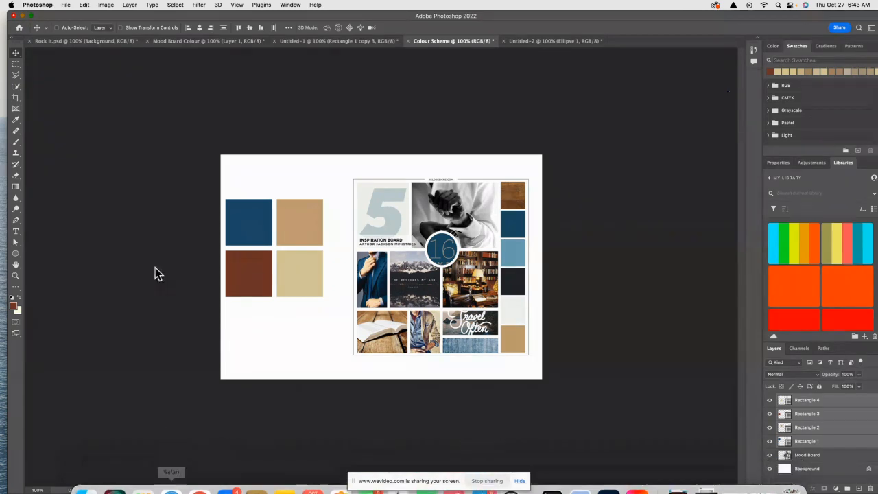
left_click(24, 15)
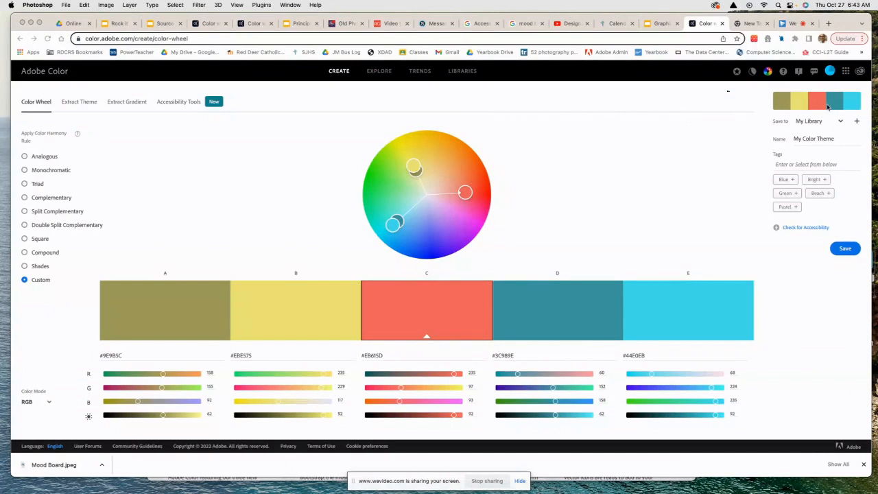
left_click(25, 225)
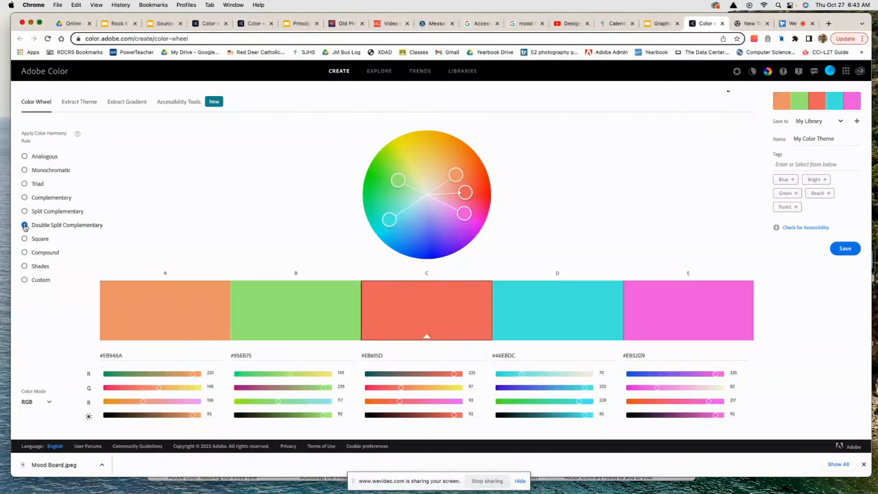
left_click(24, 184)
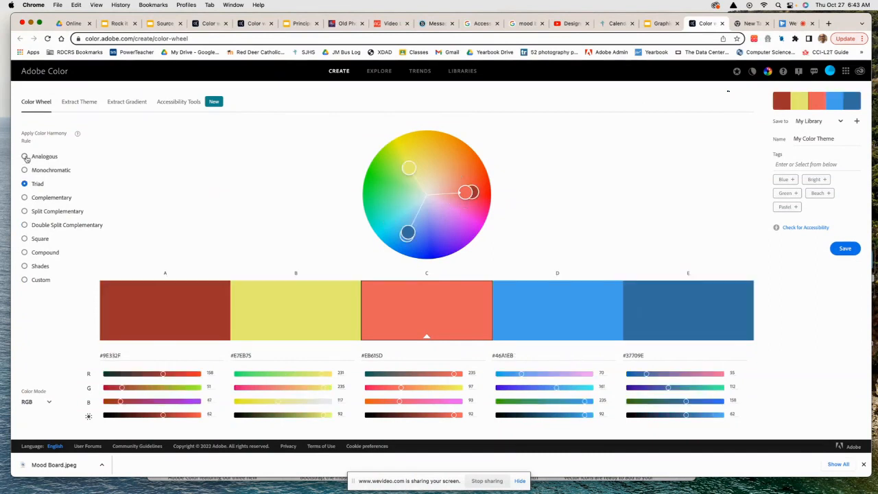
Step: Build an all-blue Analogous theme around base colour #386DEB and save it to My Library
left_click(24, 156)
left_click_drag(465, 180, 426, 241)
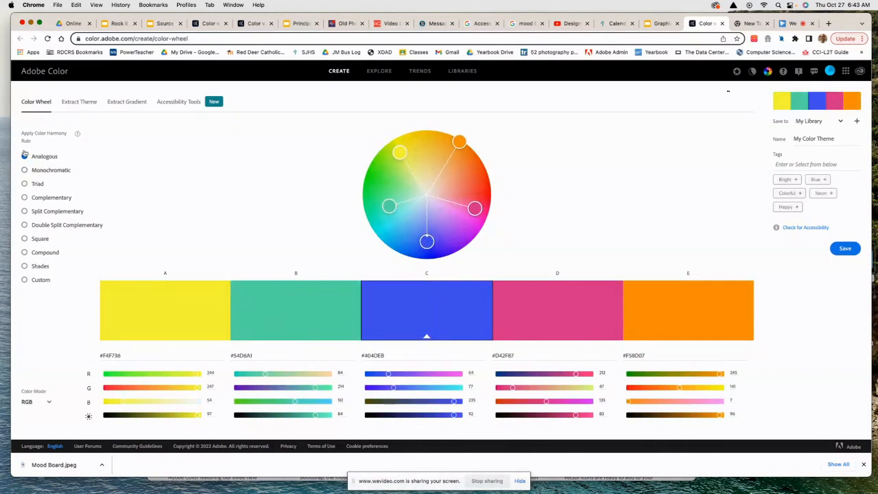
left_click_drag(460, 142, 418, 242)
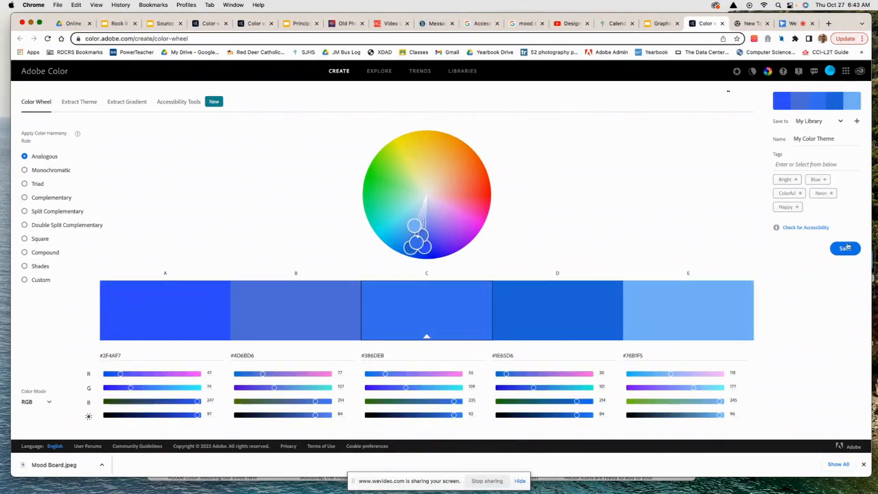
left_click(847, 247)
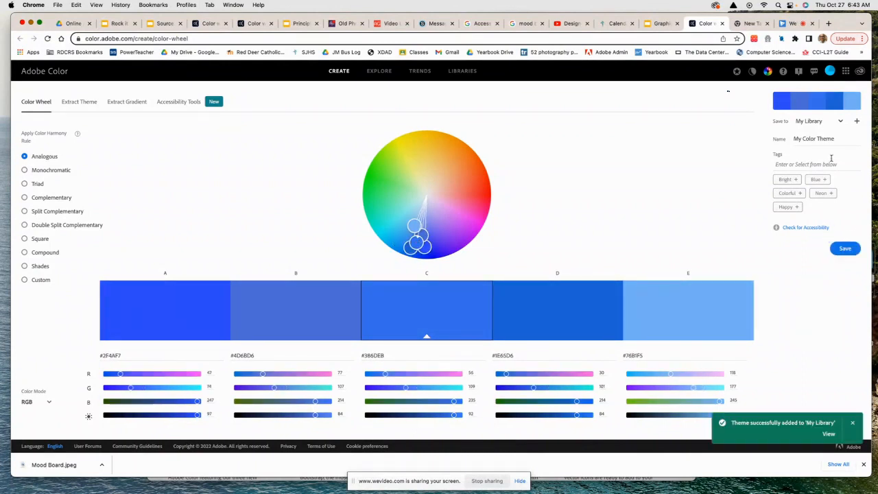
Step: Switch to Photoshop, bring up the Untitled-2 document and move the ellipse directly beneath the red-brown swatch
mouse_move(564, 483)
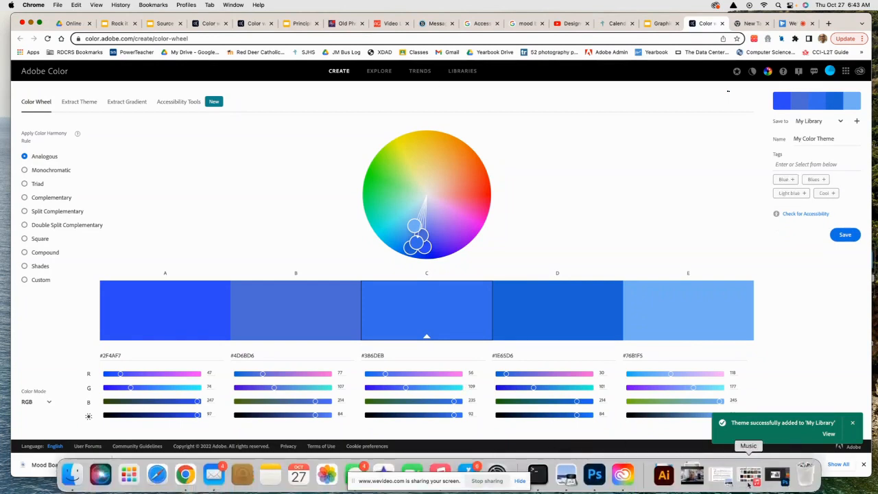
left_click(775, 475)
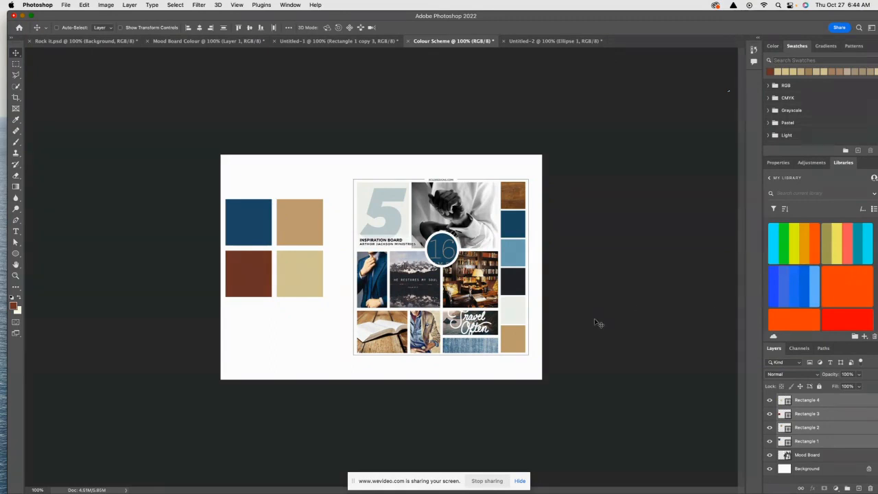
left_click(531, 43)
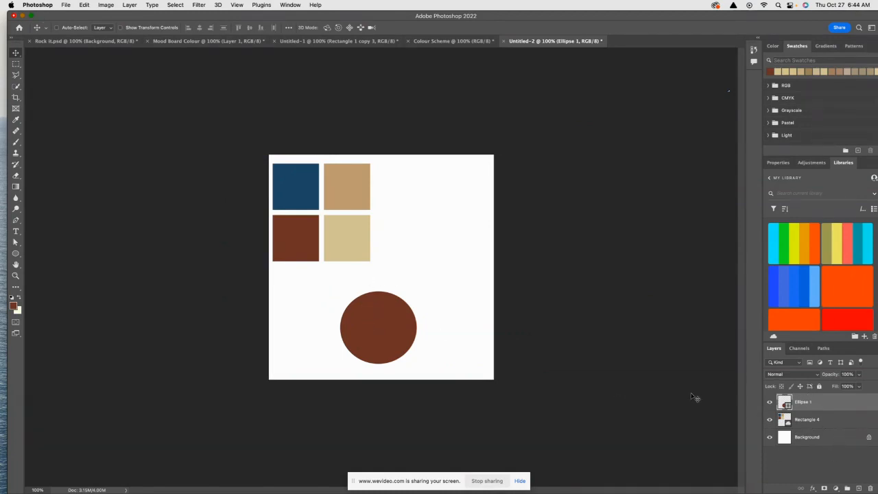
left_click_drag(383, 336, 315, 313)
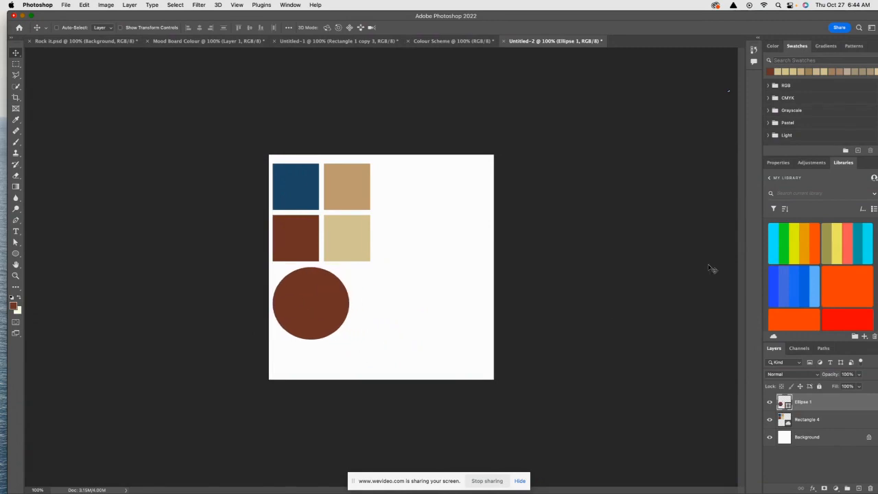
Step: Recolour the ellipse with the various blues of My Color Theme in the library, ending with the lightest blue
left_click(797, 288)
left_click(784, 289)
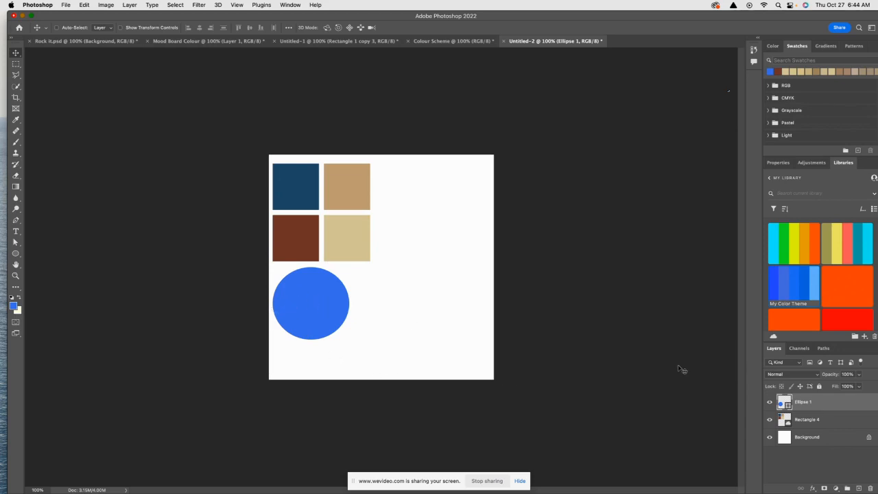
left_click(804, 285)
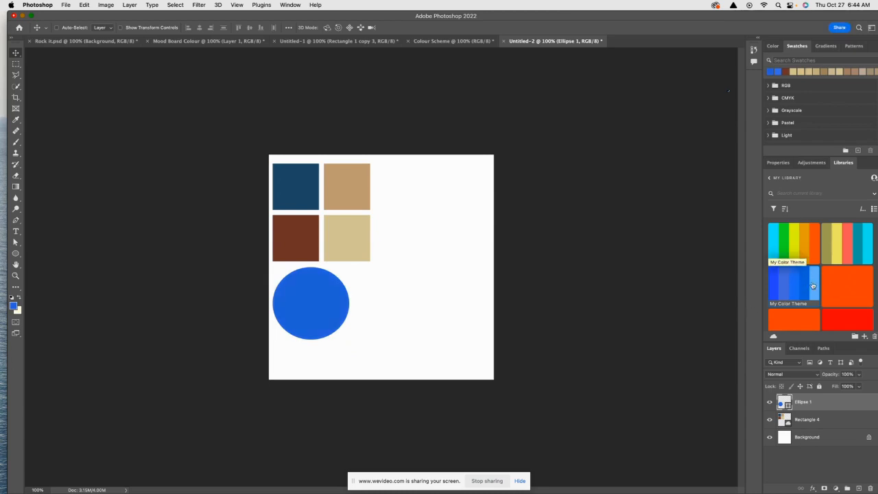
left_click(815, 285)
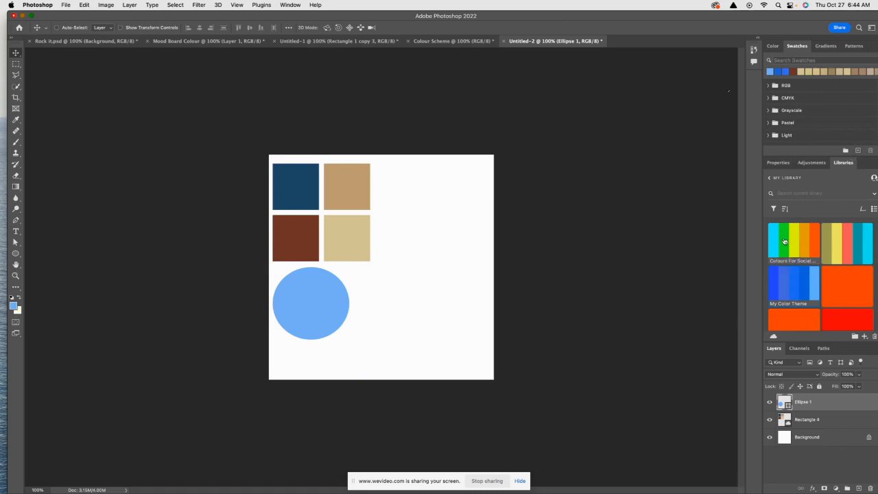
left_click(788, 289)
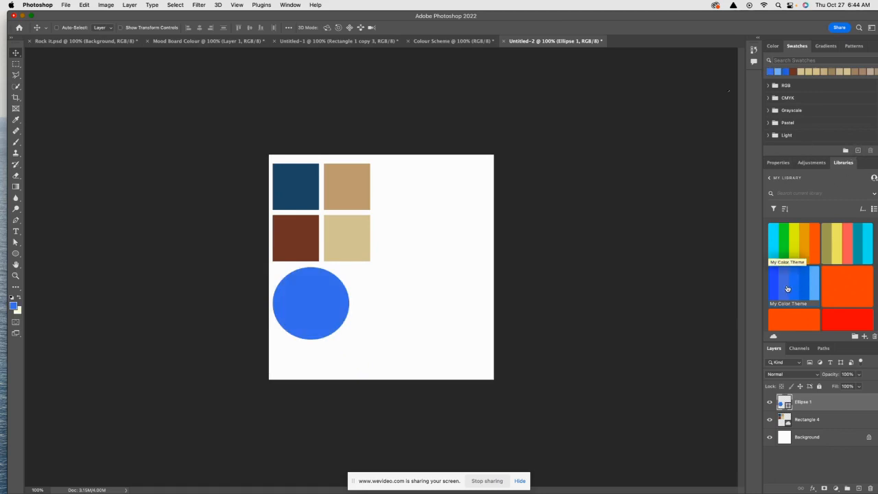
left_click(772, 288)
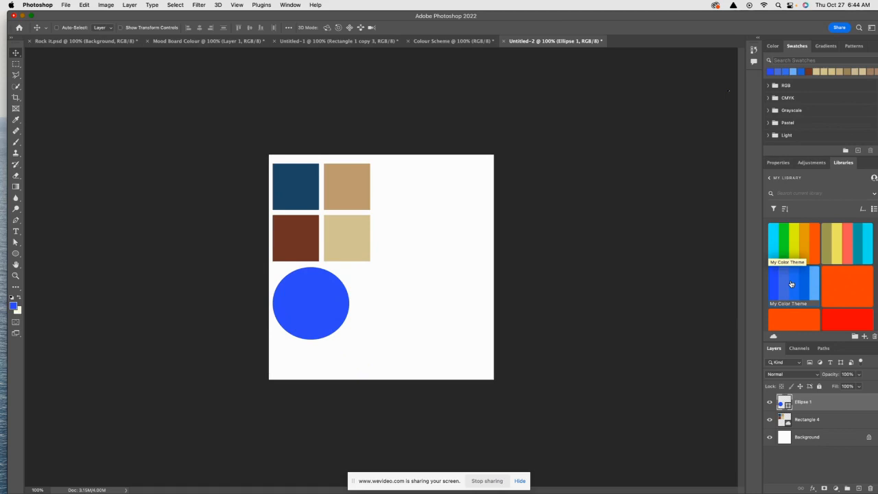
left_click(792, 283)
left_click(803, 281)
left_click(815, 281)
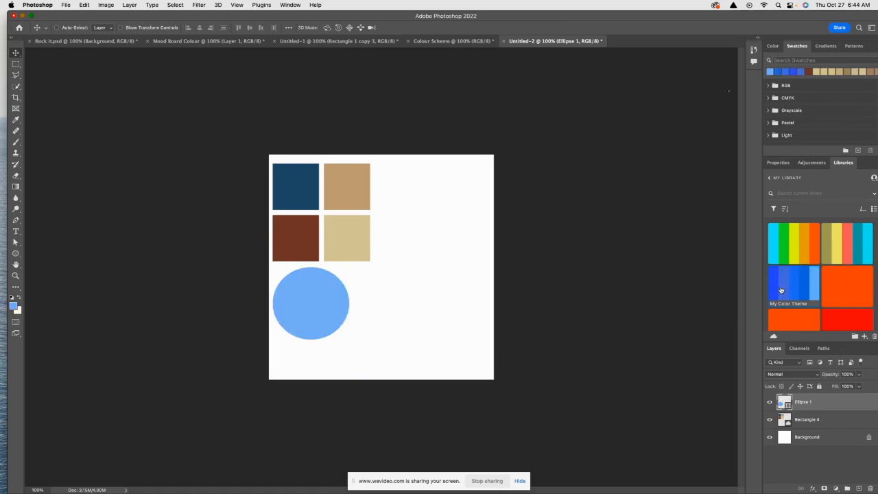
left_click(783, 289)
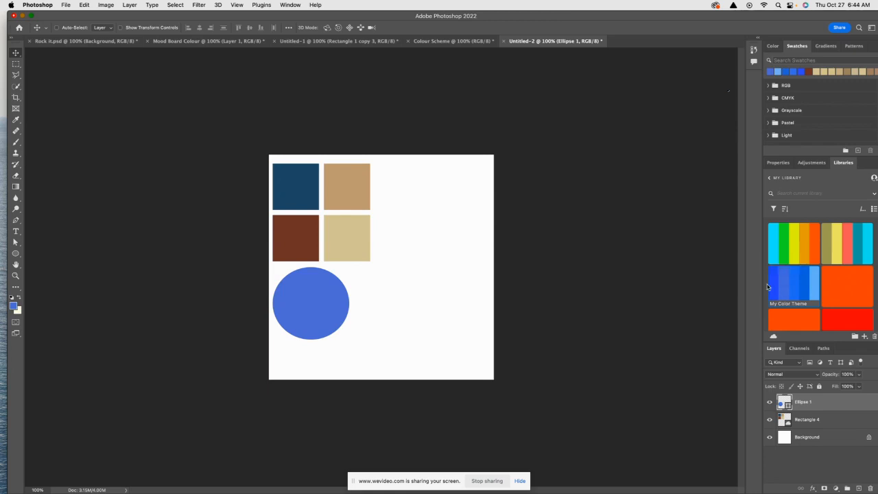
left_click(806, 289)
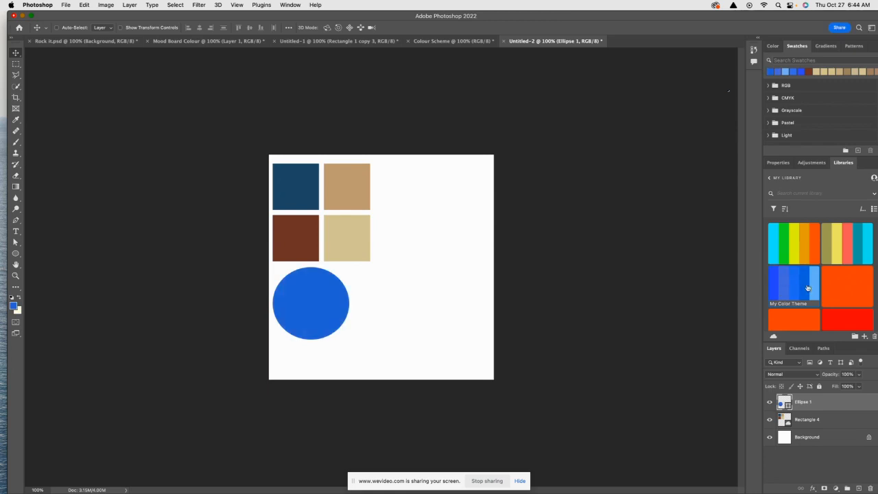
left_click(815, 287)
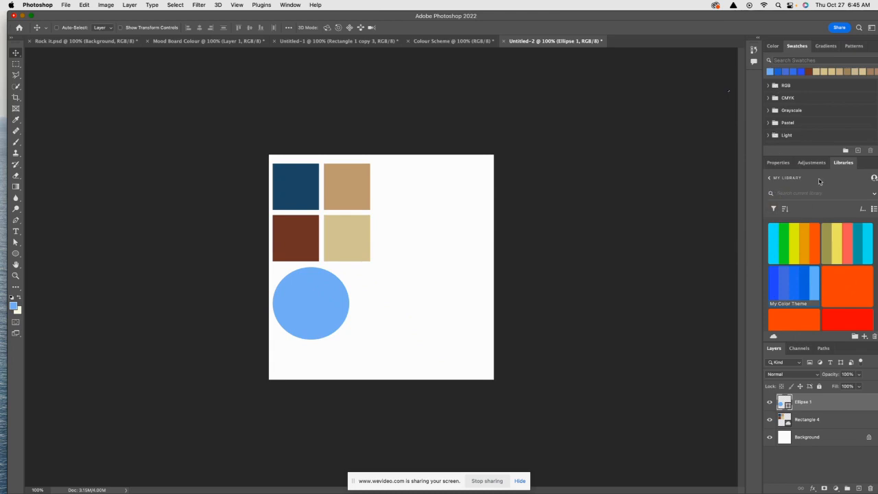
Step: Try the orange library colour on the ellipse, followed by the light and darker blues of My Color Theme
left_click(837, 284)
left_click(803, 292)
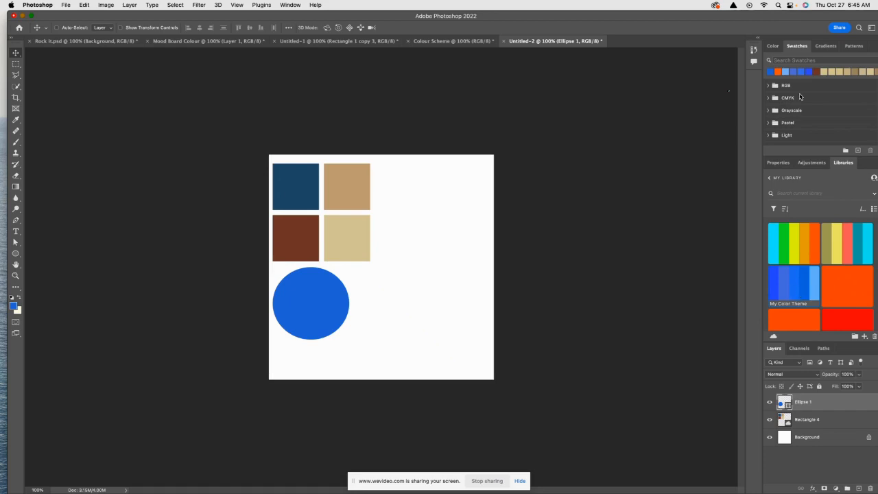
left_click(814, 276)
left_click(801, 283)
Step: Select the ellipse's path, try several recently used swatches as its fill, settle on bright blue, and return to the Move tool
left_click(16, 242)
left_click(52, 252)
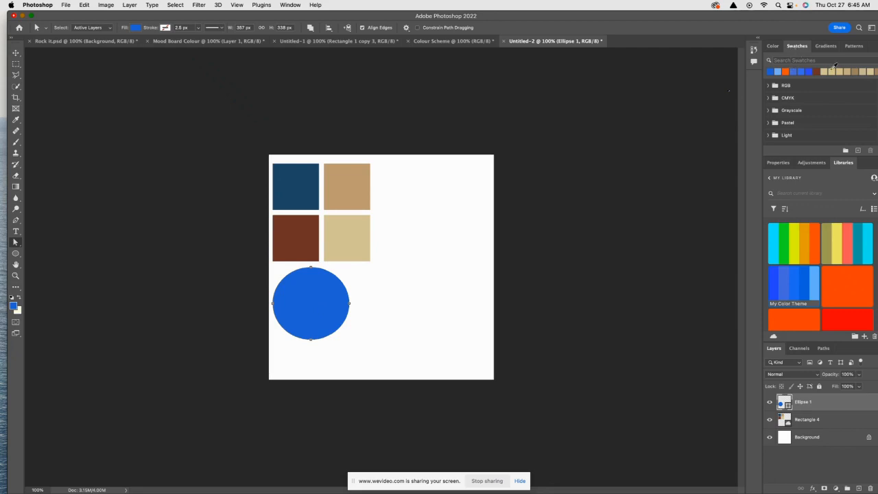
left_click(777, 71)
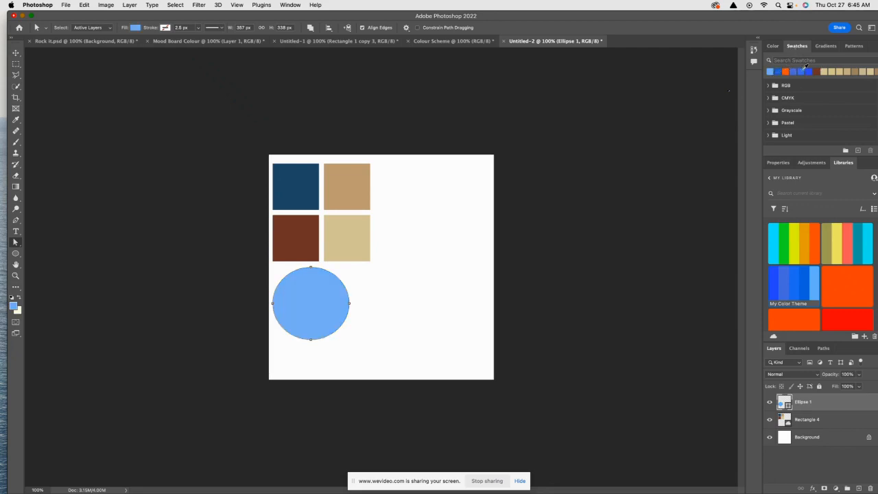
left_click(806, 71)
left_click(822, 71)
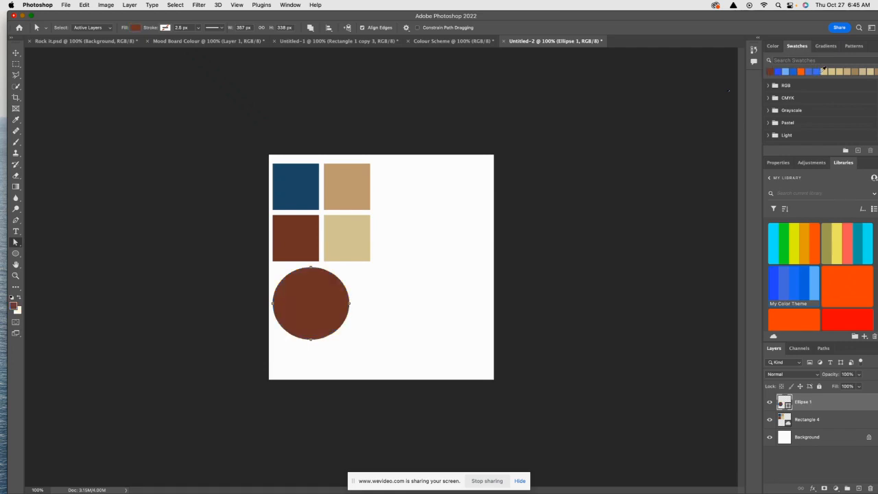
left_click(784, 71)
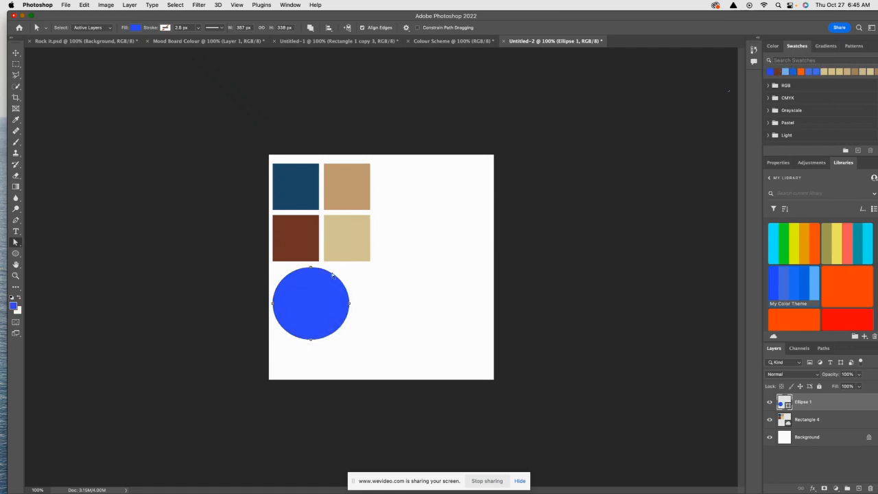
left_click(15, 53)
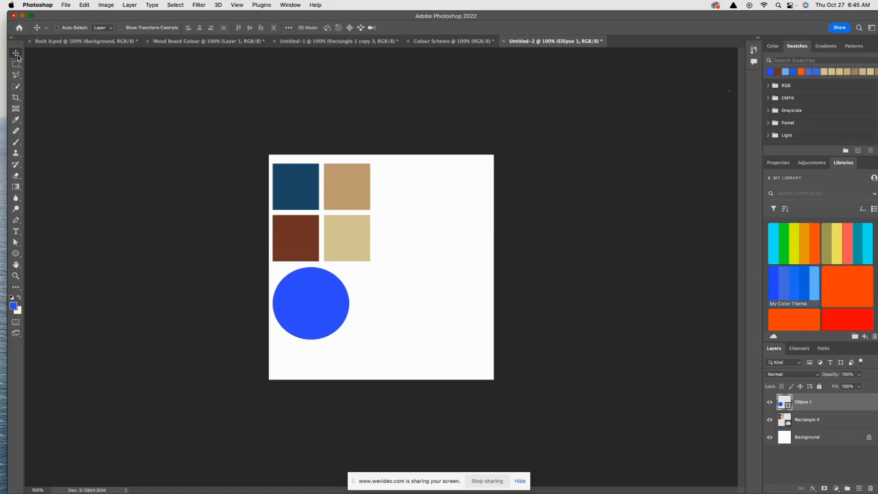